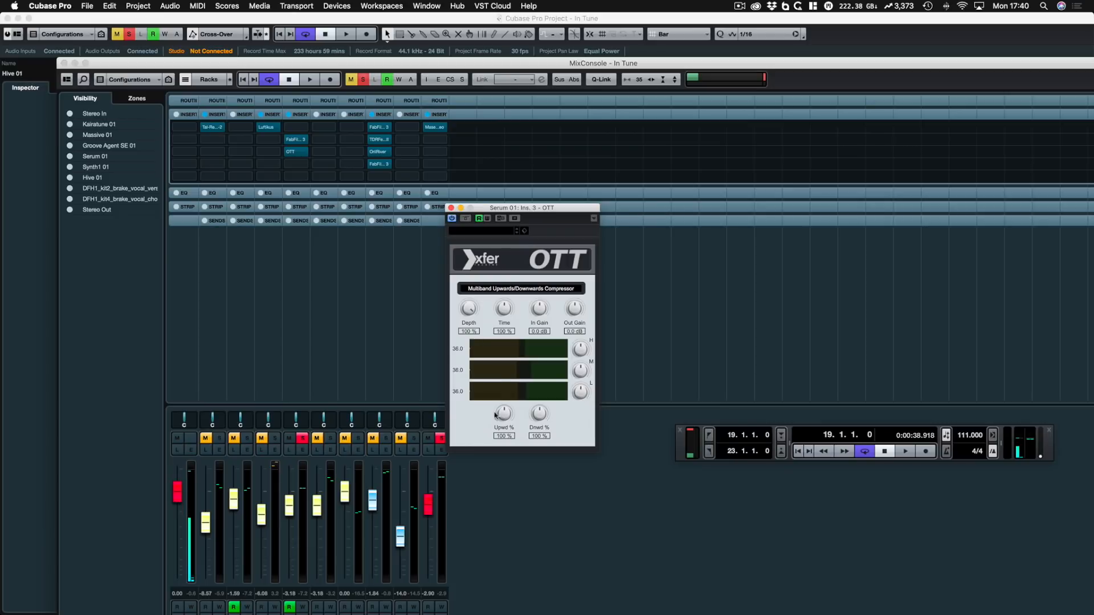
Play the soloed Serum 01 loop from bar 19 and bypass its OTT insert to compare the sound
left_click(436, 207)
left_click_drag(482, 208, 538, 210)
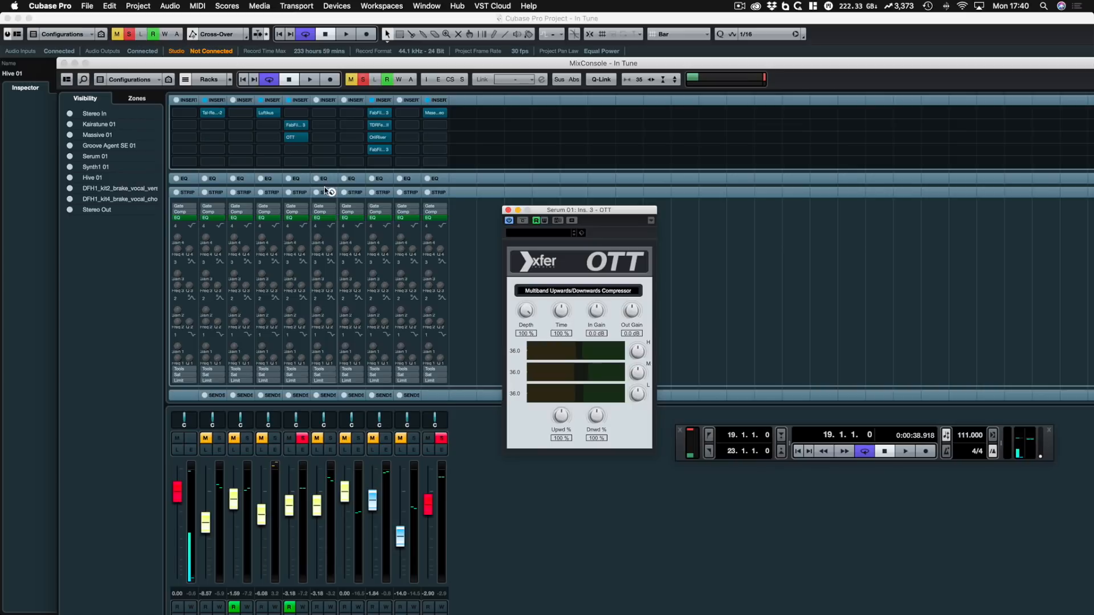
left_click(329, 192)
left_click(585, 200)
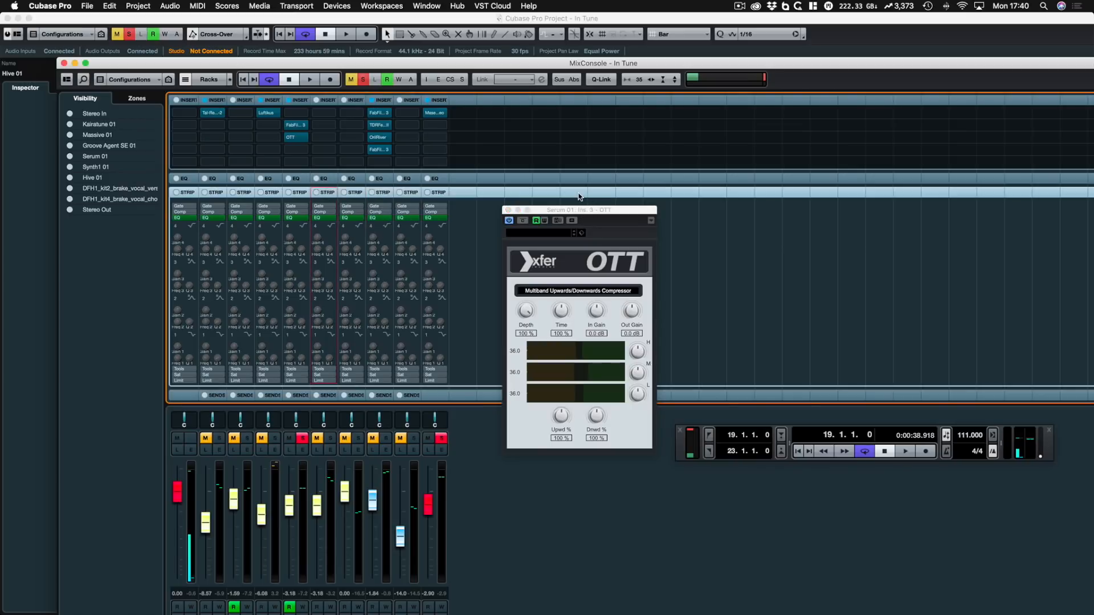
left_click(577, 196)
key("space")
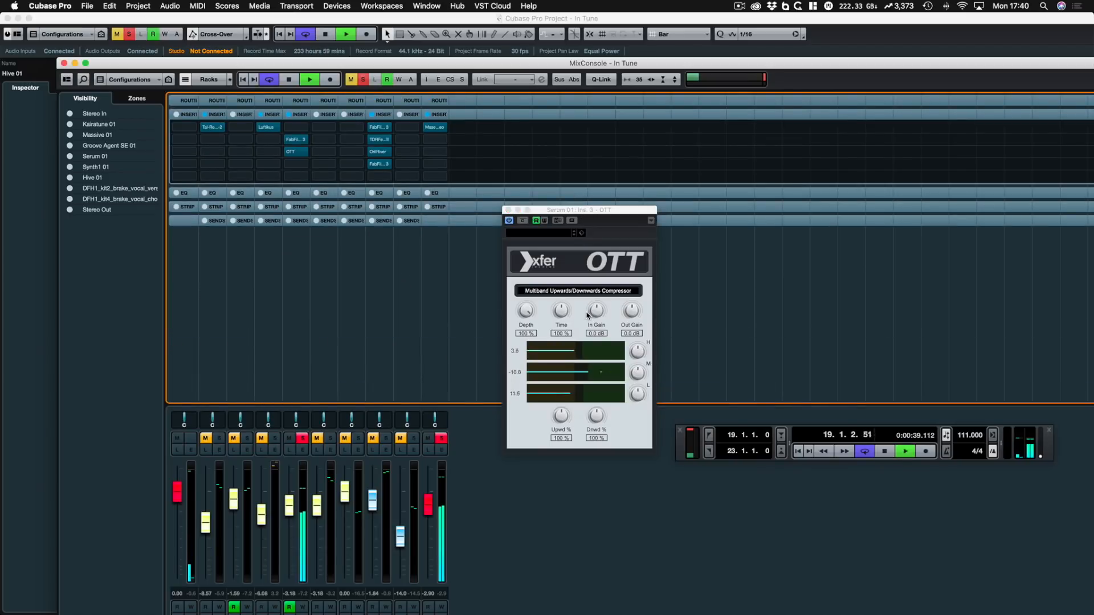
left_click(523, 221)
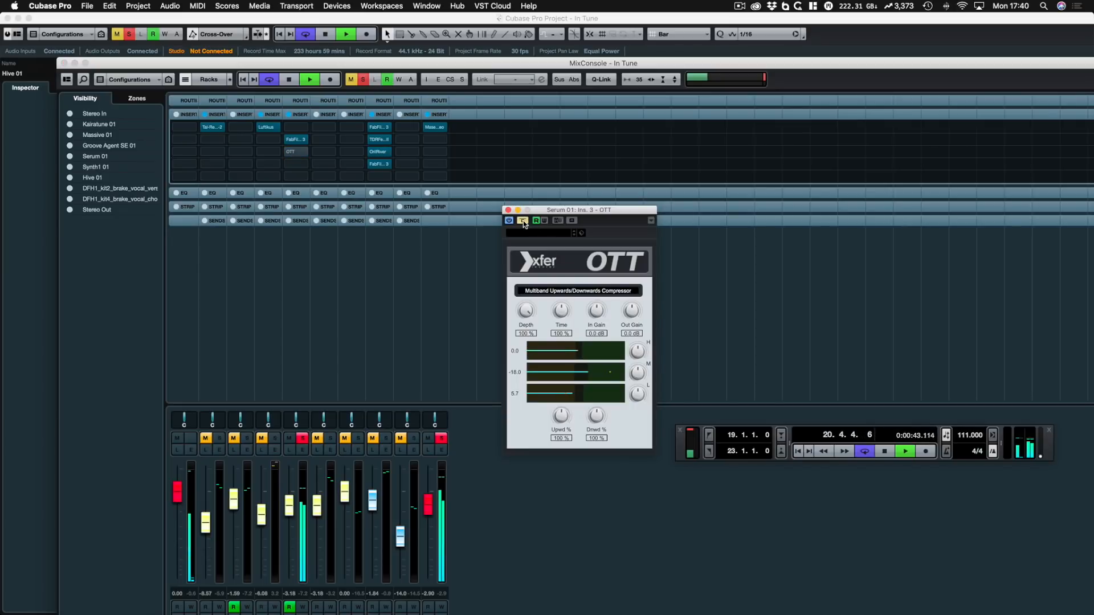
left_click(3, 366)
key("space")
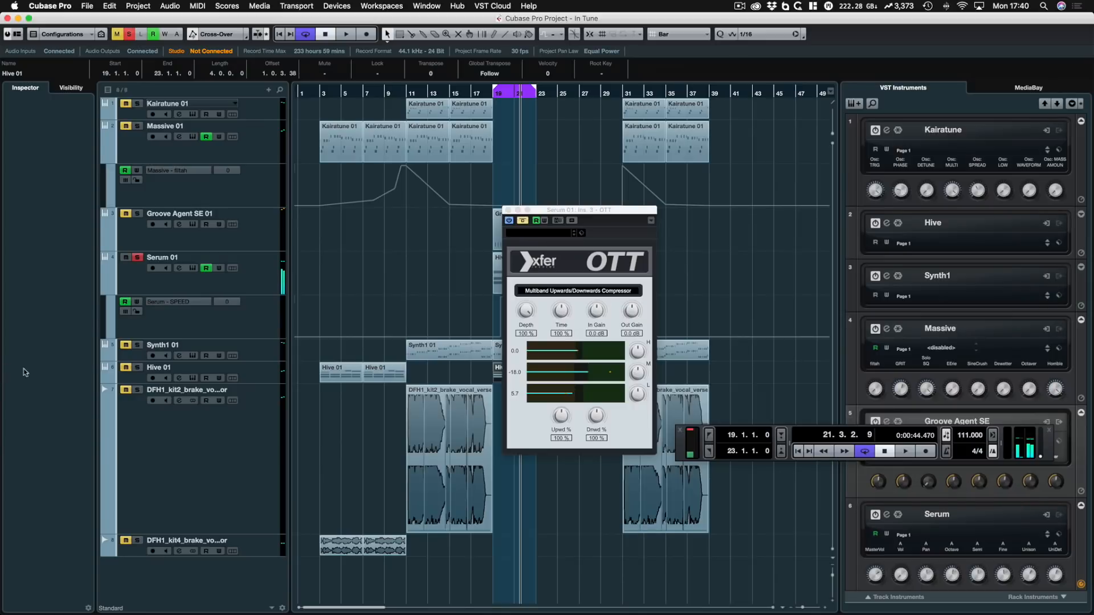
Examine the Serum instrument's Aubit preset list and the effects chain of the NeverBeLikeYou preset
left_click(253, 269)
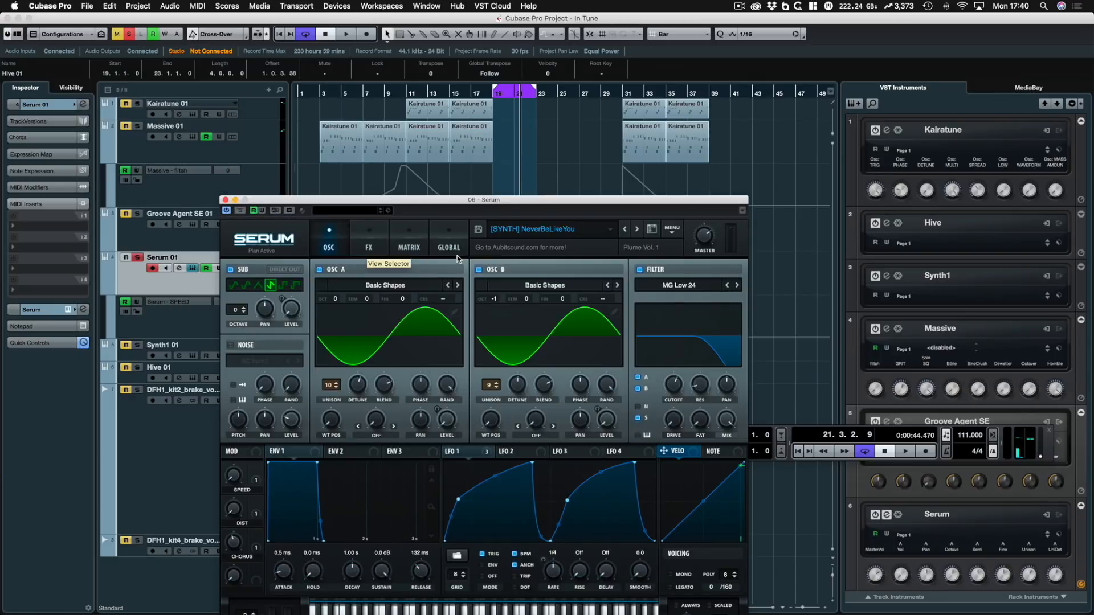
left_click(604, 231)
mouse_move(595, 241)
mouse_move(709, 239)
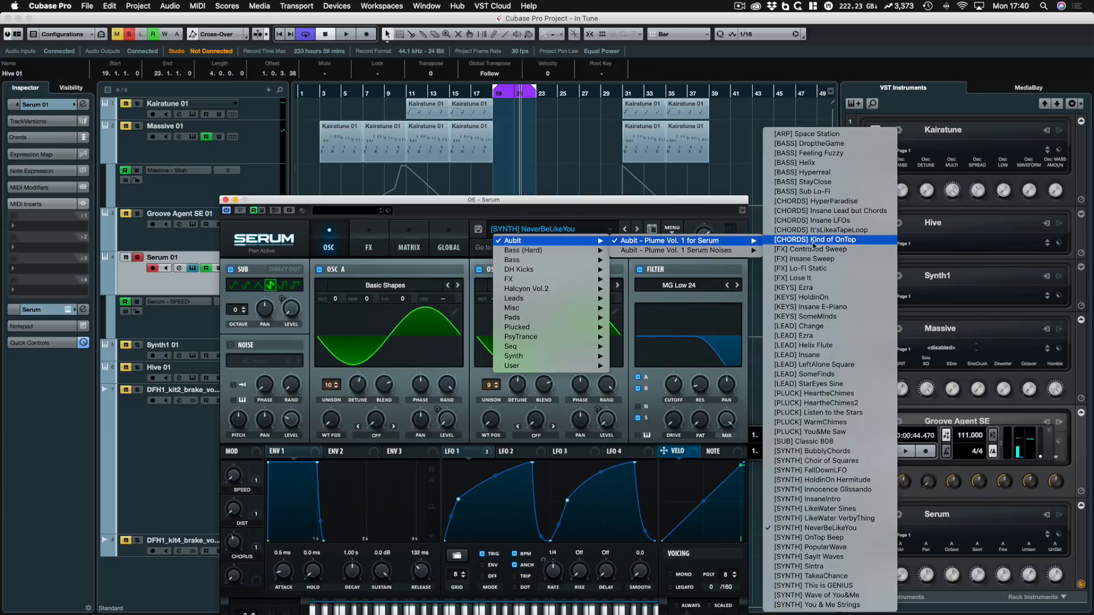
left_click(477, 204)
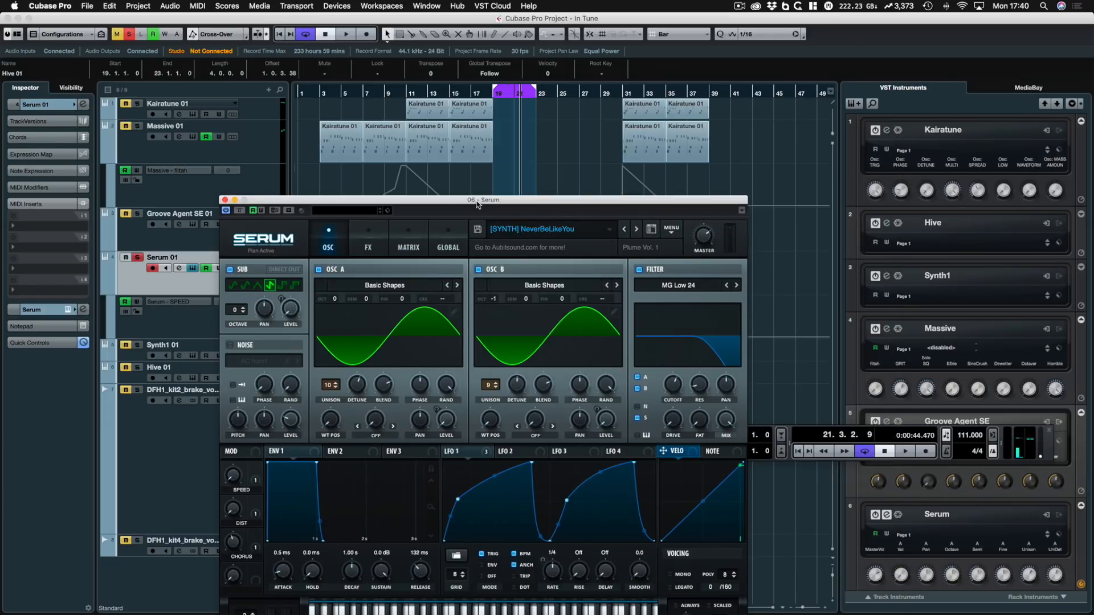
left_click(368, 240)
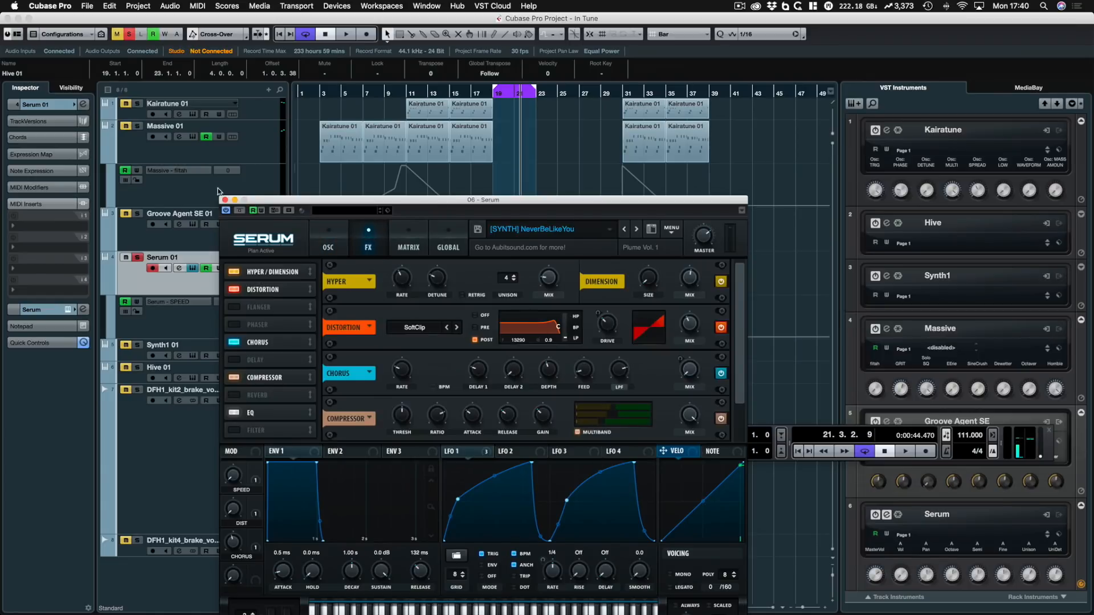
left_click(225, 201)
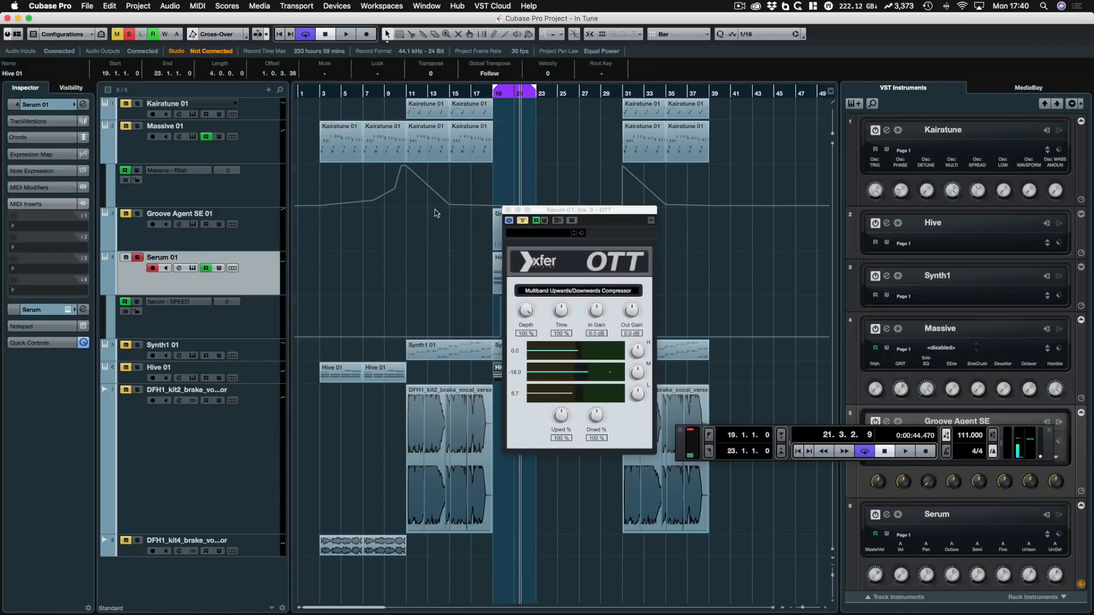
Play the Serum 01 loop and take the OTT insert out of bypass
key("space")
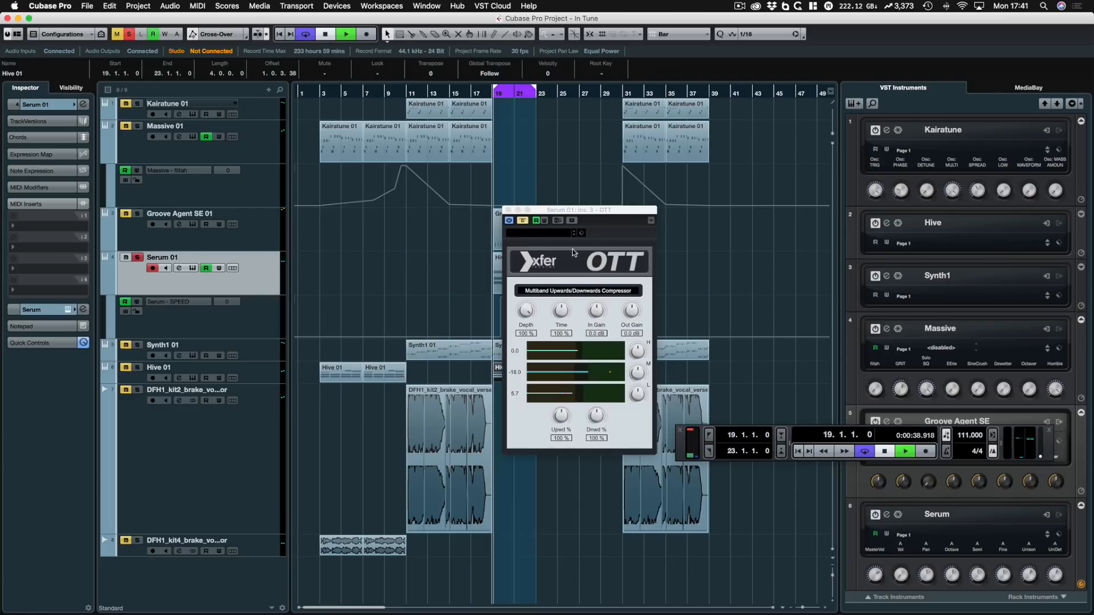
left_click_drag(578, 211, 630, 136)
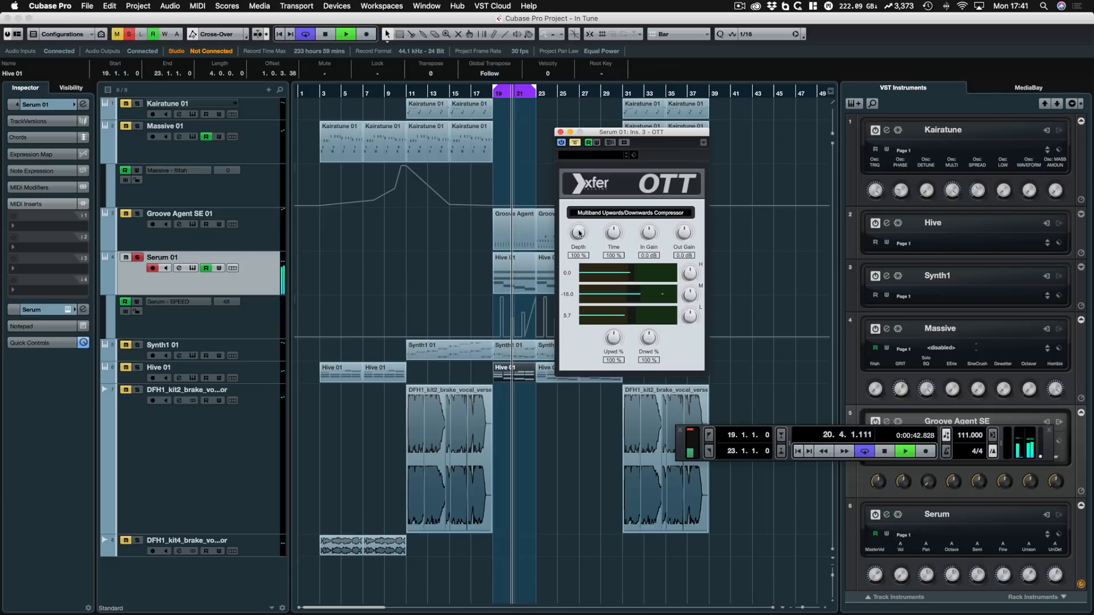
left_click(578, 143)
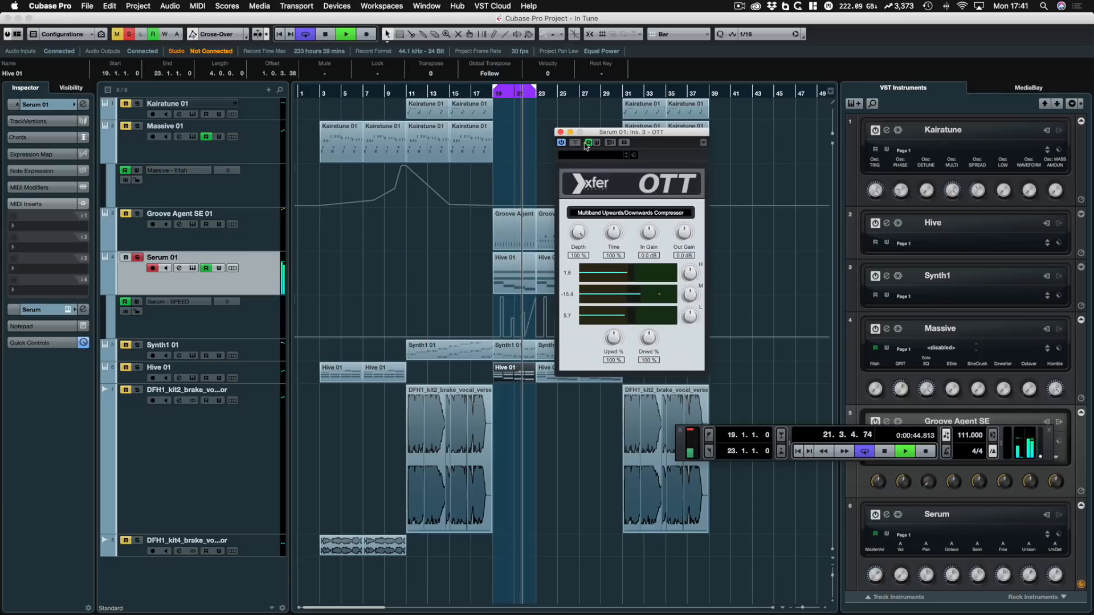
Turn down OTT's low band and set upward compression to 158 % and downward compression to 54 %
left_click_drag(601, 135, 588, 136)
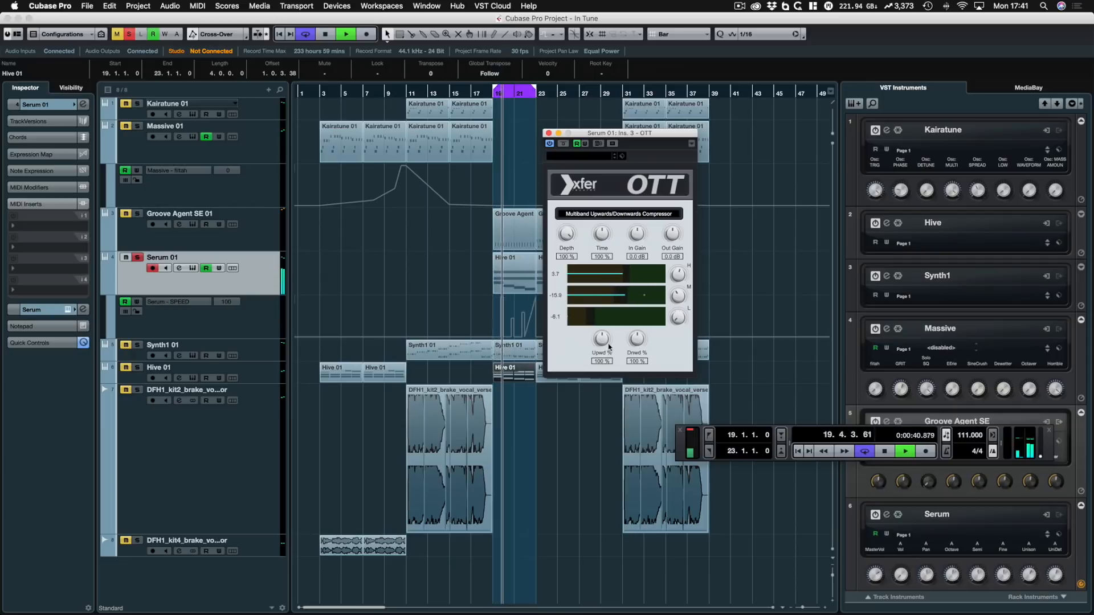
left_click_drag(599, 345, 609, 314)
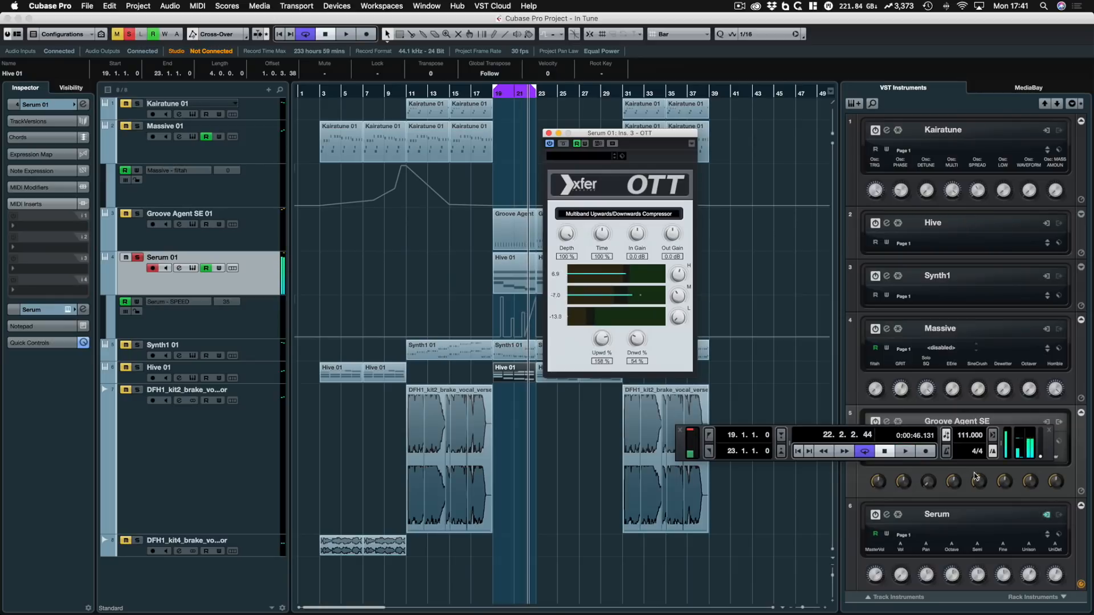
Audition Serum's effects chain, including its distortion module, while the loop plays
left_click(886, 515)
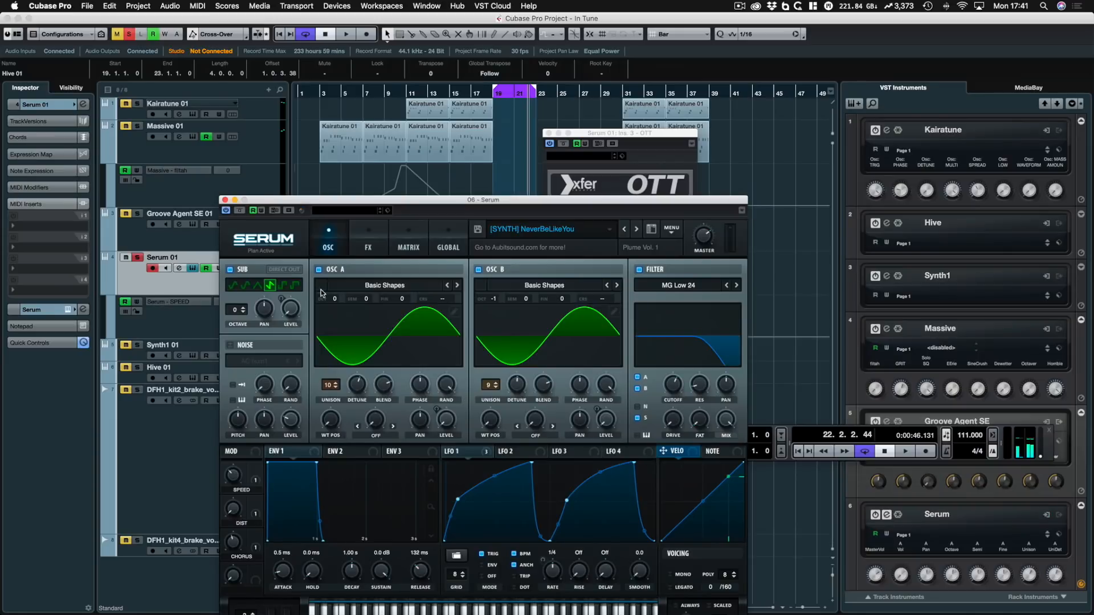
left_click(377, 236)
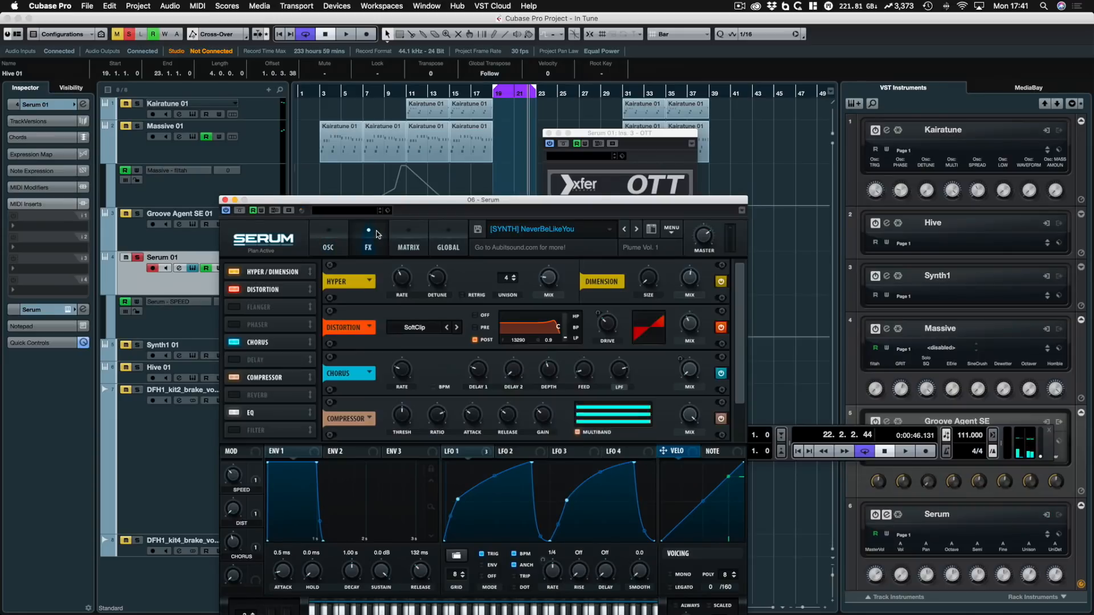
key("space")
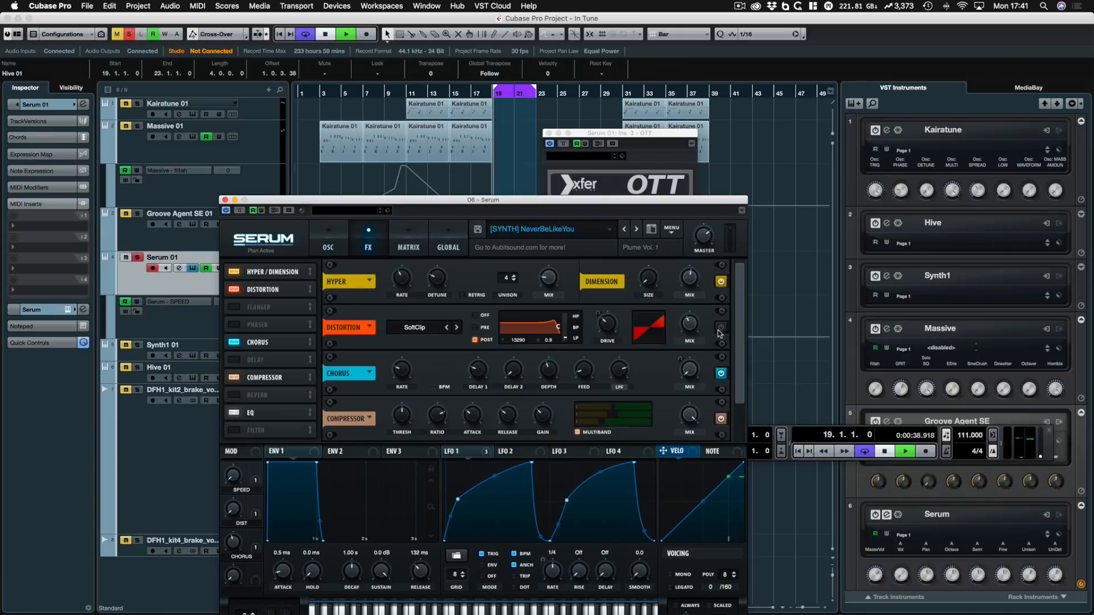
left_click(224, 199)
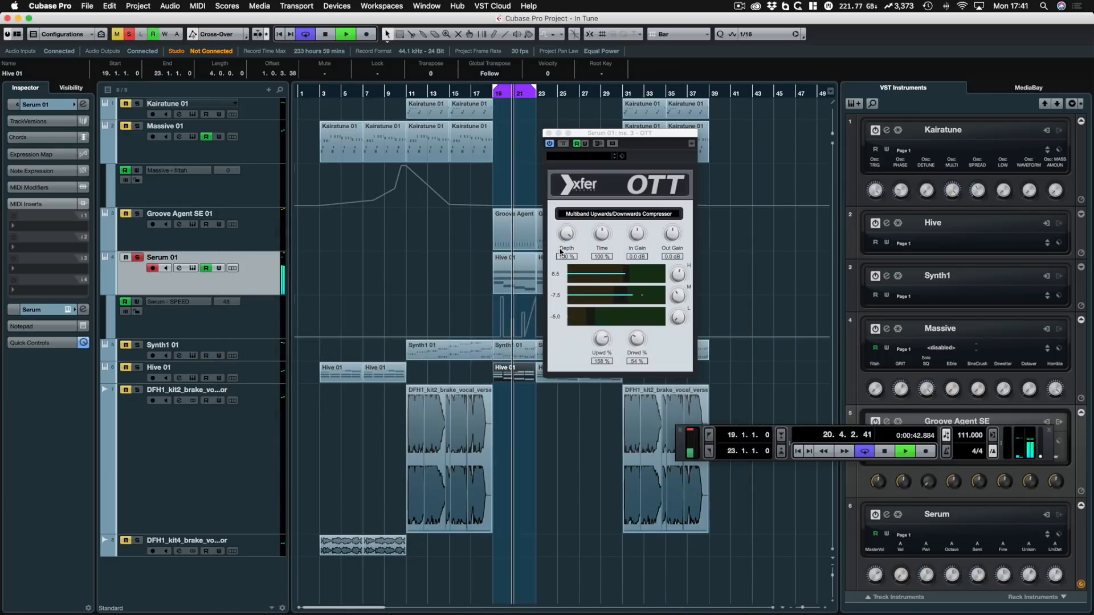
Set OTT's Time to 40 % and Depth to 83 % while the Serum 01 loop plays
left_click_drag(614, 132, 539, 122)
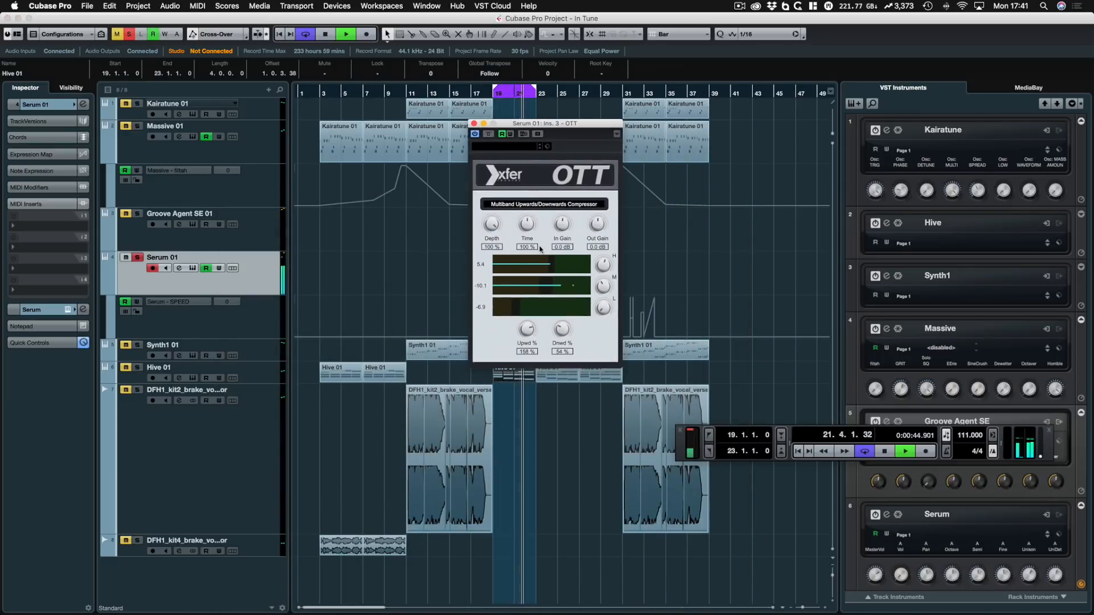
key("space")
key("space")
left_click_drag(527, 231, 518, 262)
left_click_drag(520, 216, 525, 305)
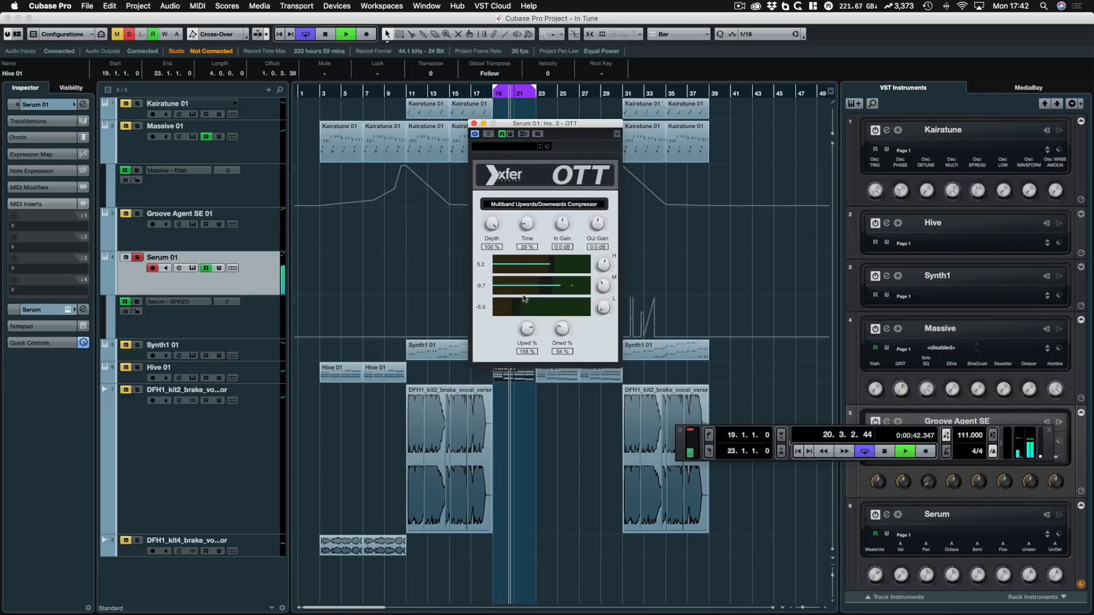
left_click_drag(492, 231, 527, 216)
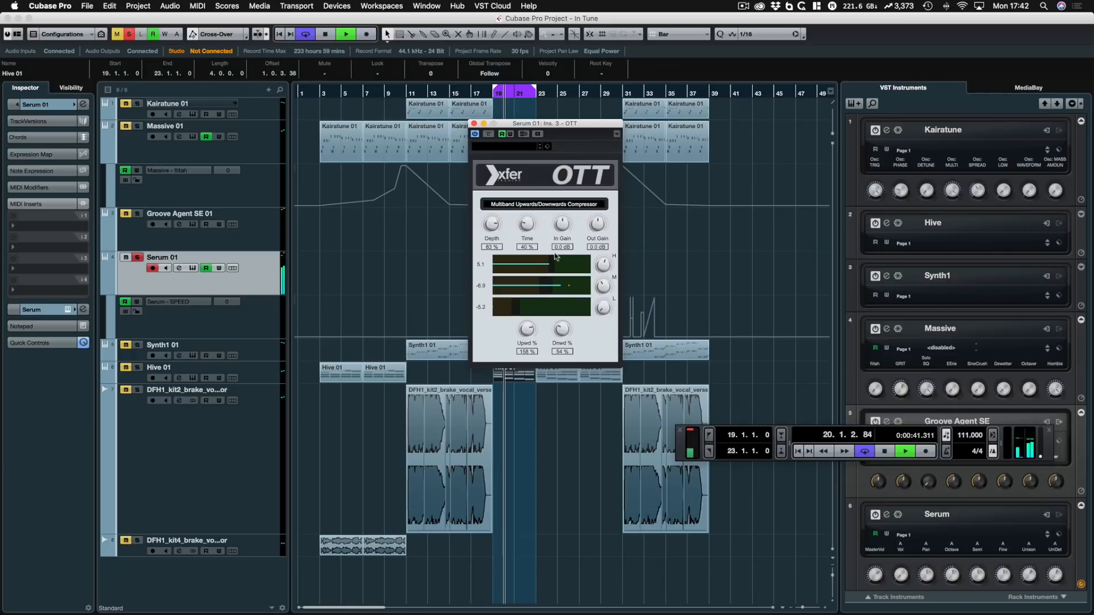
Set OTT's upward compression to 180 % and downward compression to 64 %, and stop playback
left_click_drag(563, 333, 532, 334)
left_click_drag(525, 333, 524, 339)
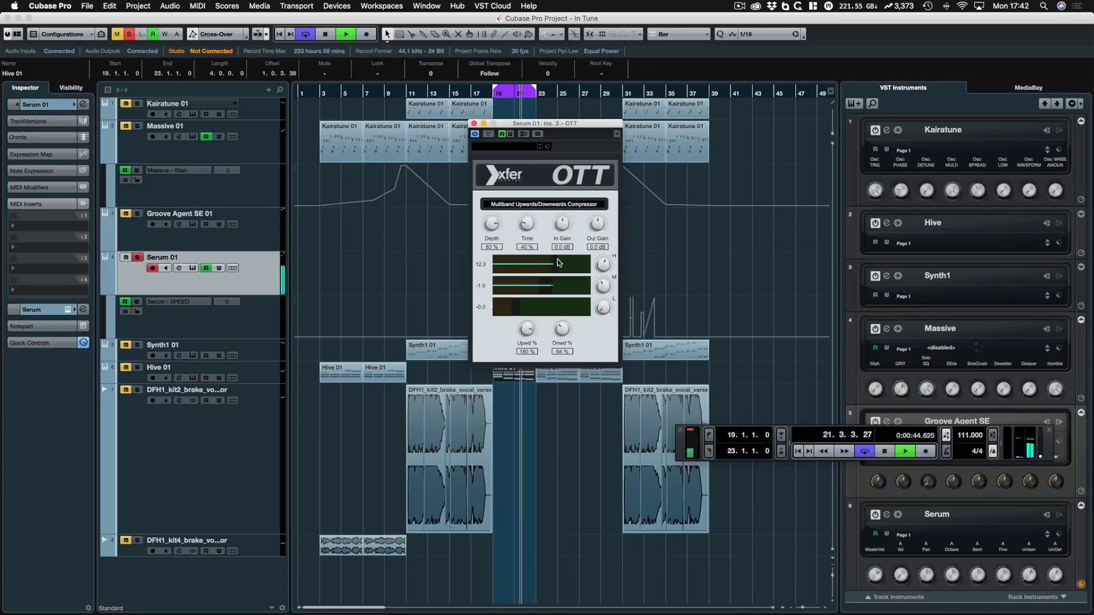
key("space")
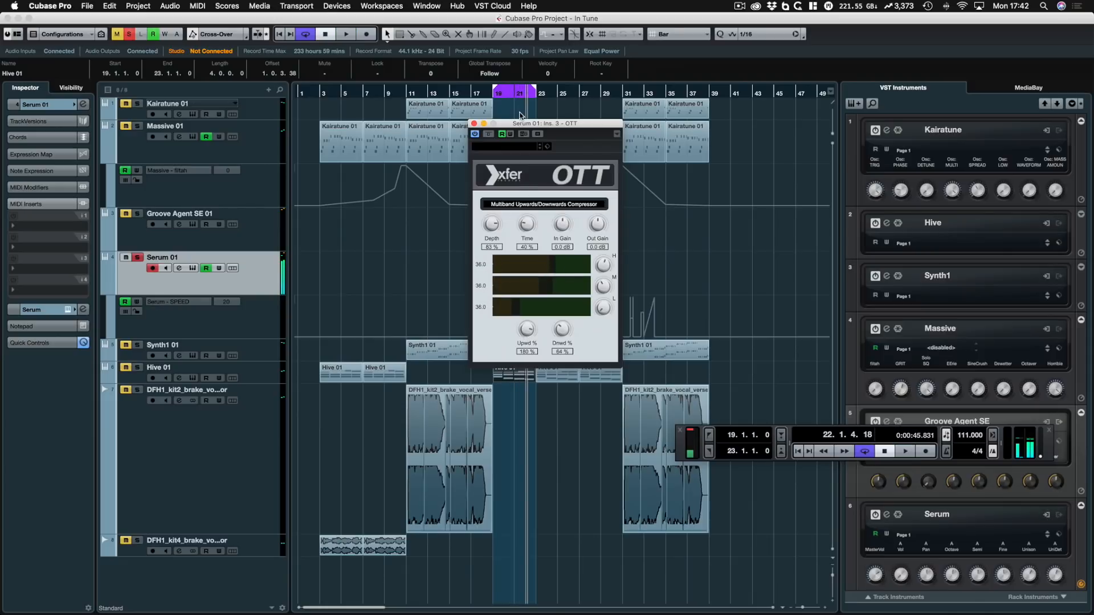
Move the OTT window clear of the looped clips and play the soloed Serum 01 loop from bar 19
left_click_drag(520, 123, 752, 137)
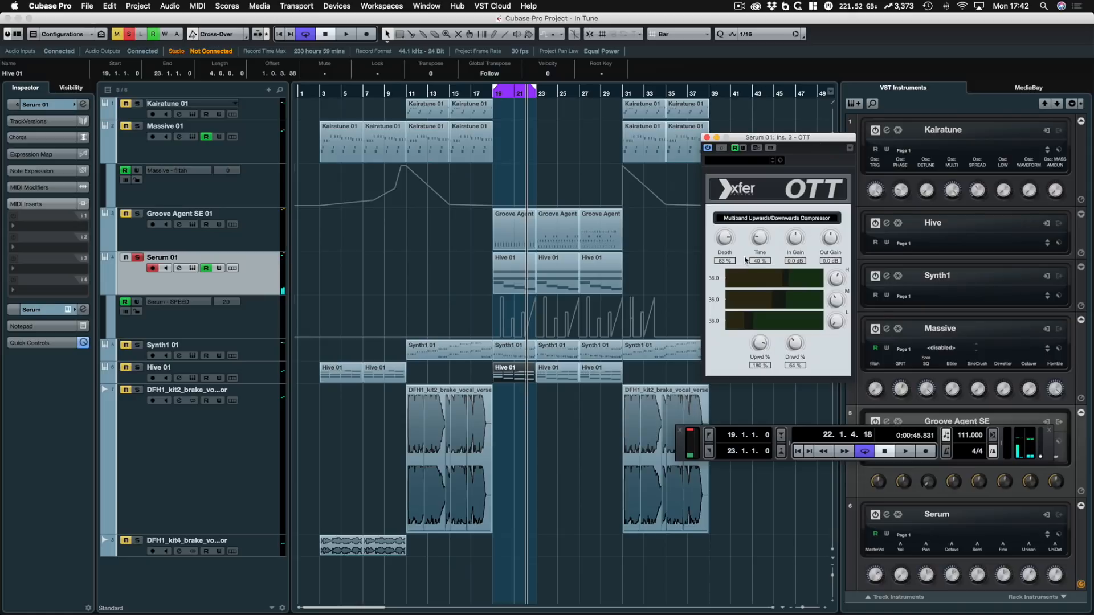
left_click(440, 258)
key("KP_1")
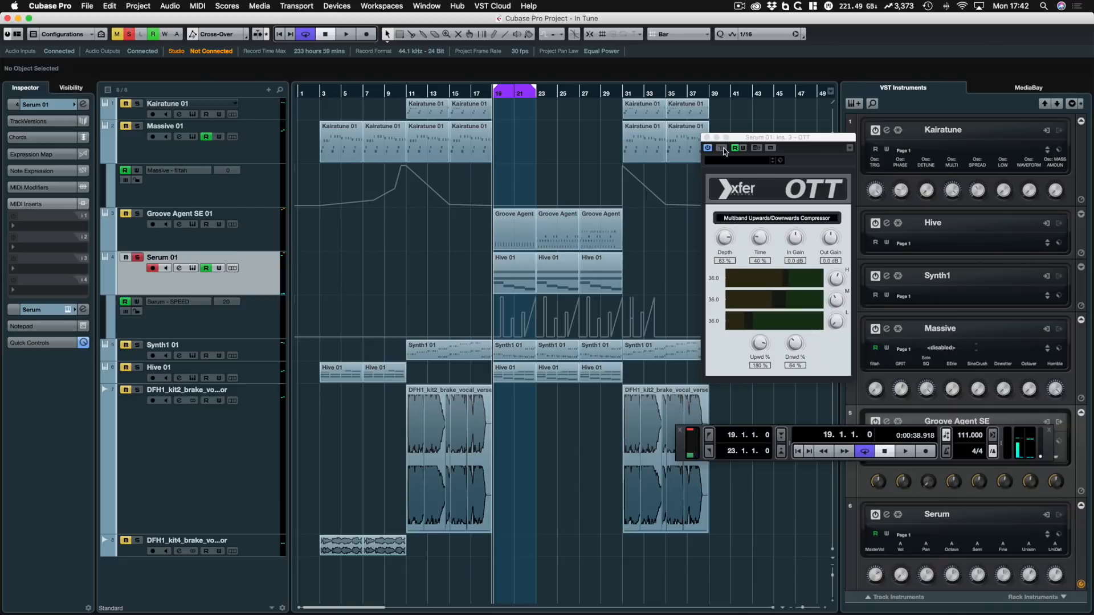
key("space")
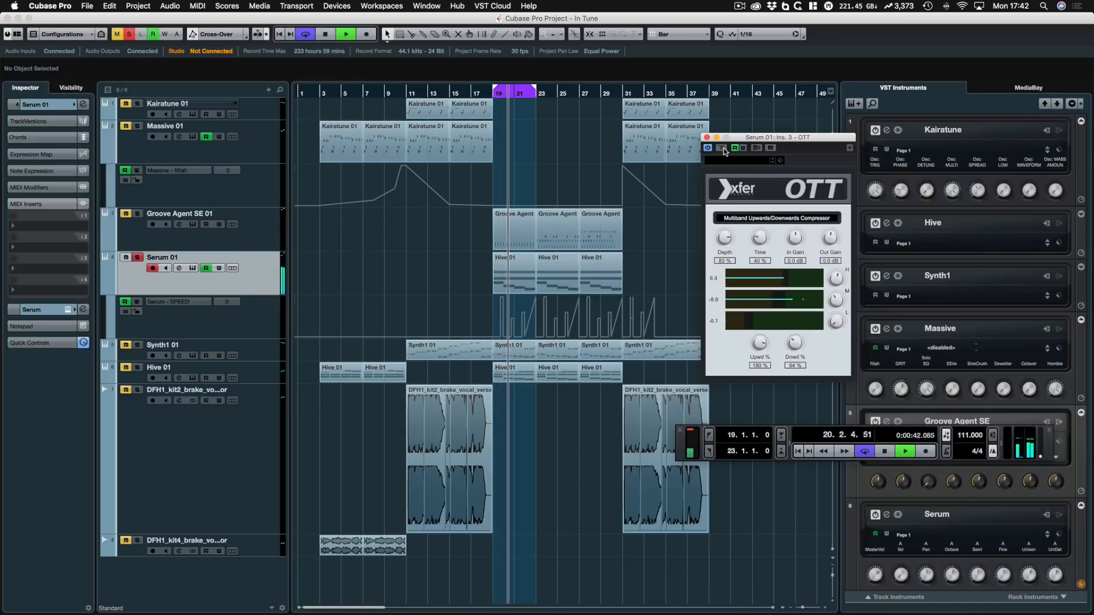
Unsolo the Serum 01 track and play the loop with all tracks
left_click(137, 257)
key("space")
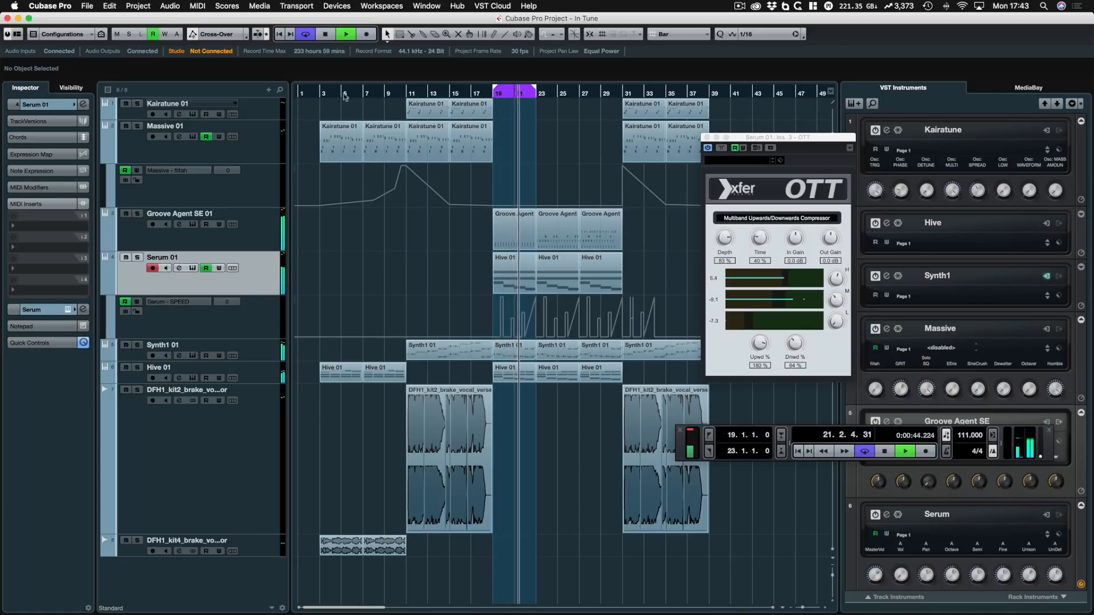
key("space")
Audition the full arrangement from about bars 17 and 12, and return the playhead to bar 19
left_click(476, 94)
key("space")
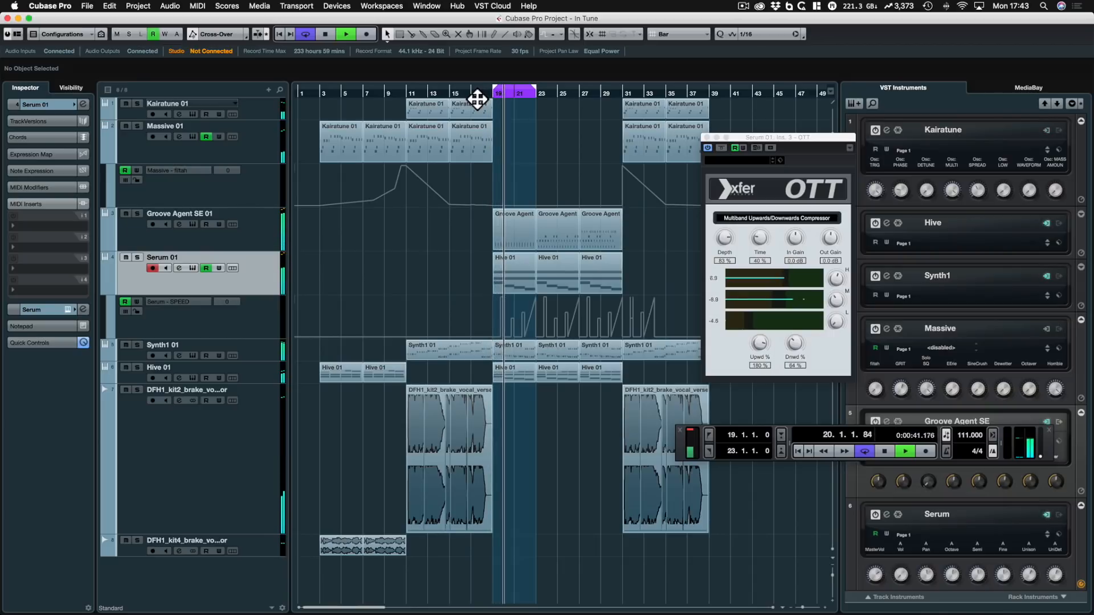
key("space")
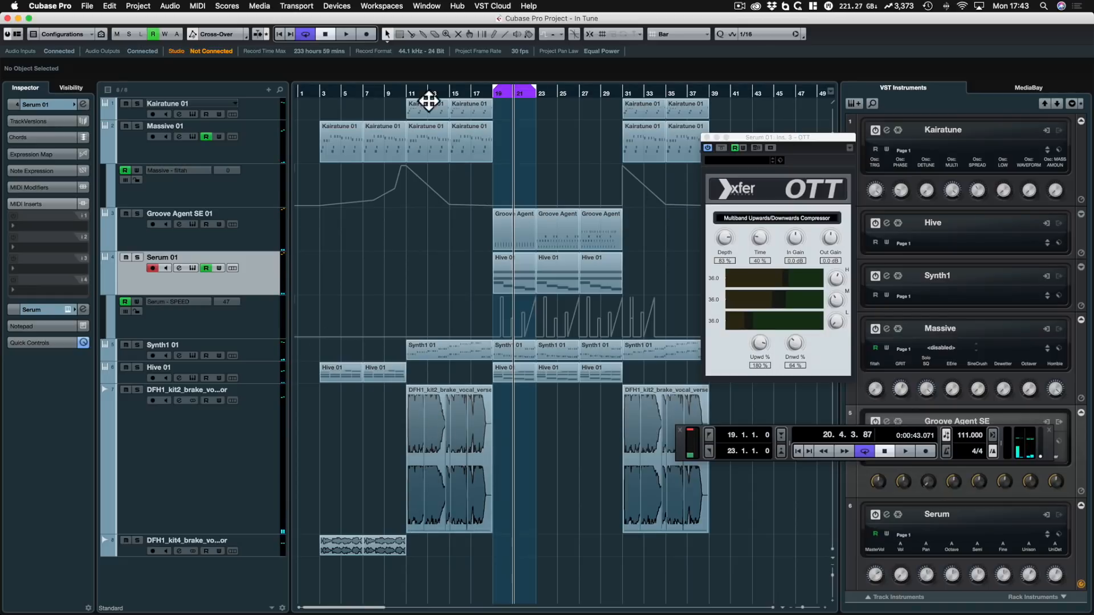
left_click(428, 103)
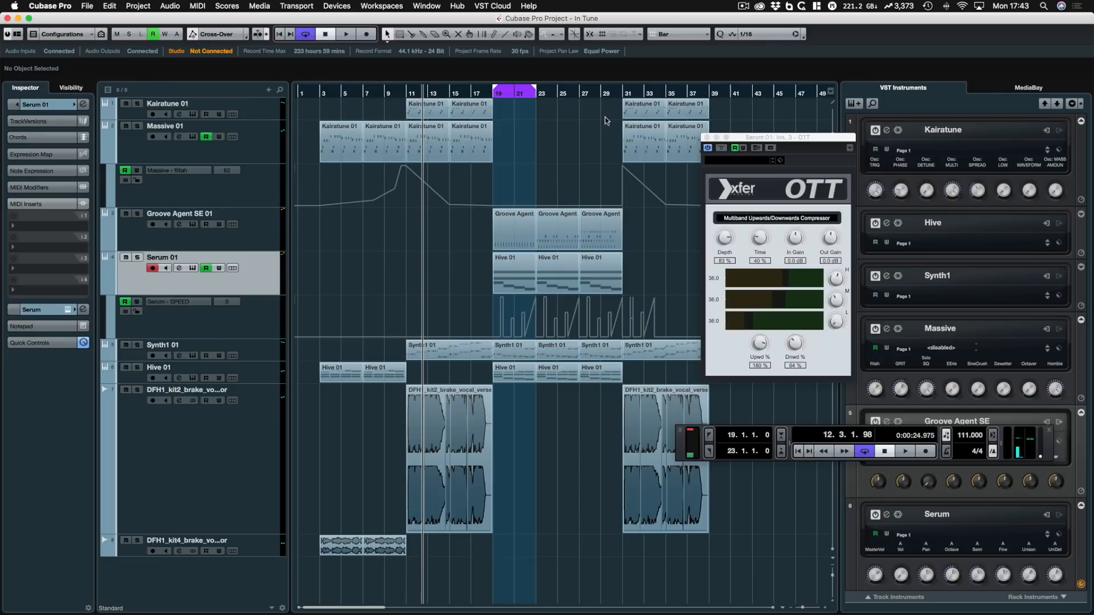
left_click(495, 94)
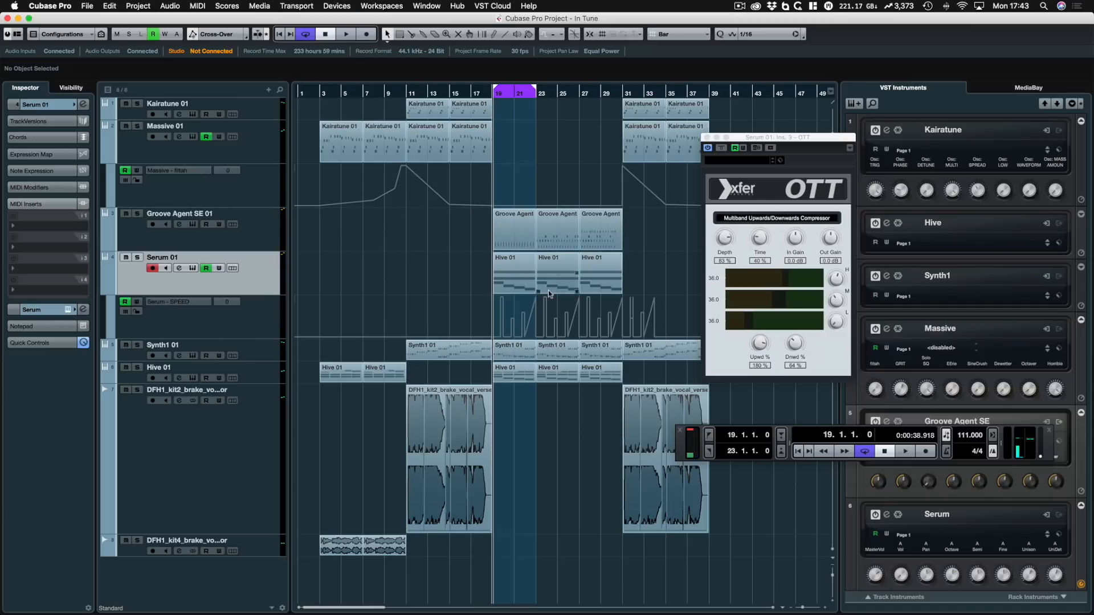
Load Tal-Reverb-2 in the free insert slot below OTT on the Serum 01 channel in the MixConsole
key("F3")
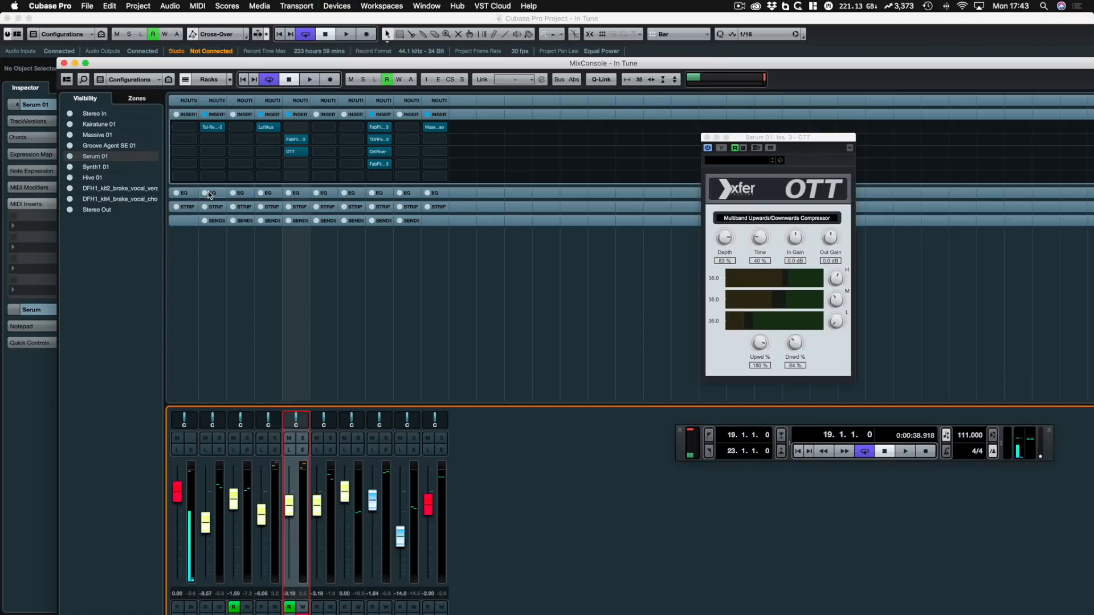
left_click(301, 164)
type("ta")
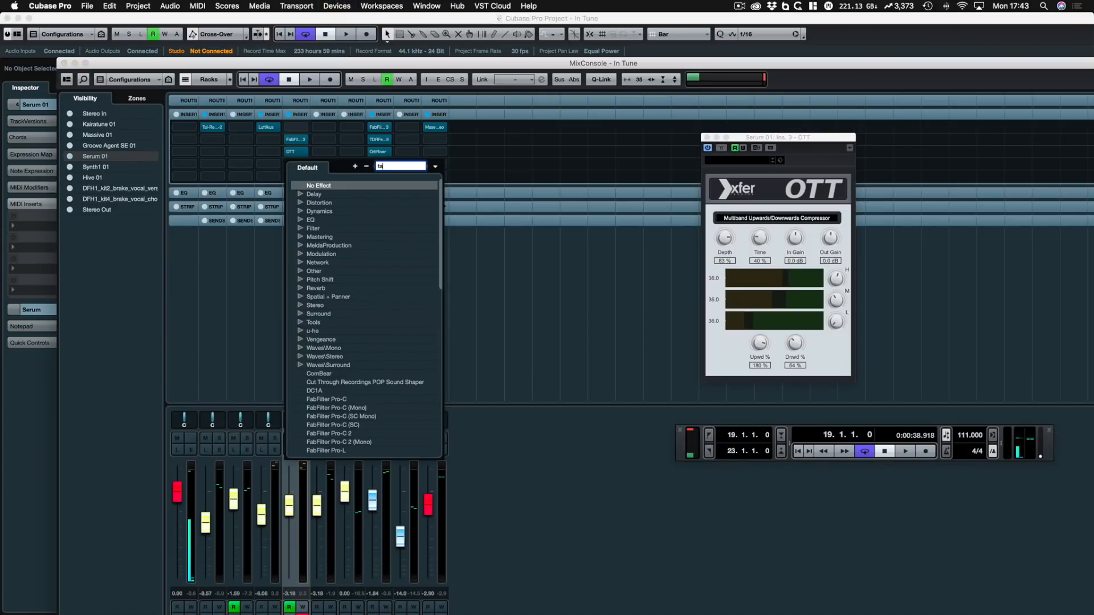
type("l")
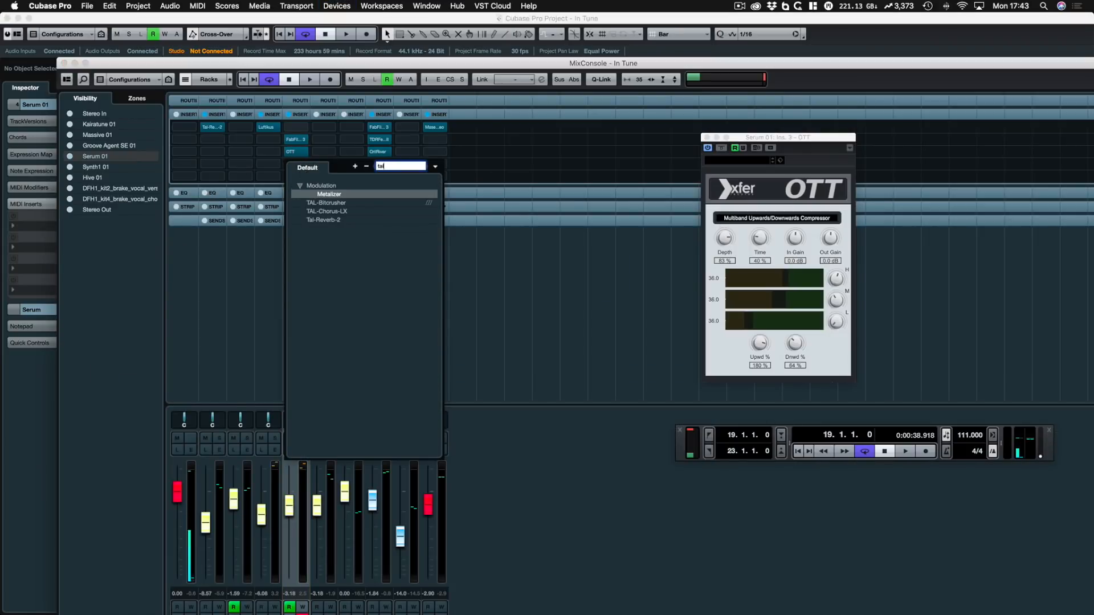
left_click(324, 221)
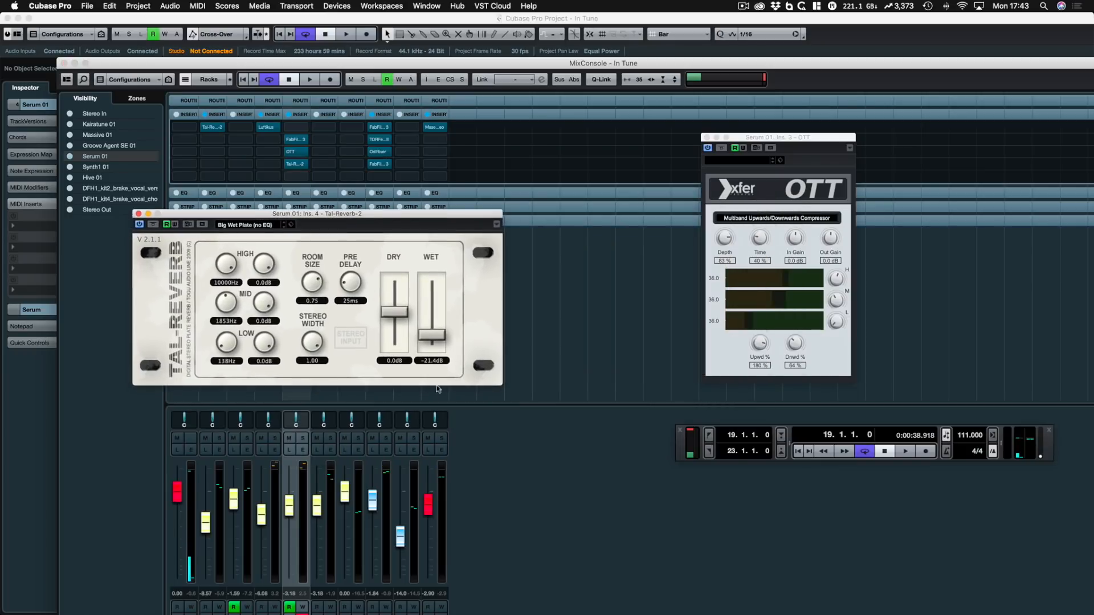
Enable the reverb's stereo input, set low EQ to 157 Hz and -3.1 dB, room size 0.88 and wet -9.2 dB while playing the loop
left_click(350, 337)
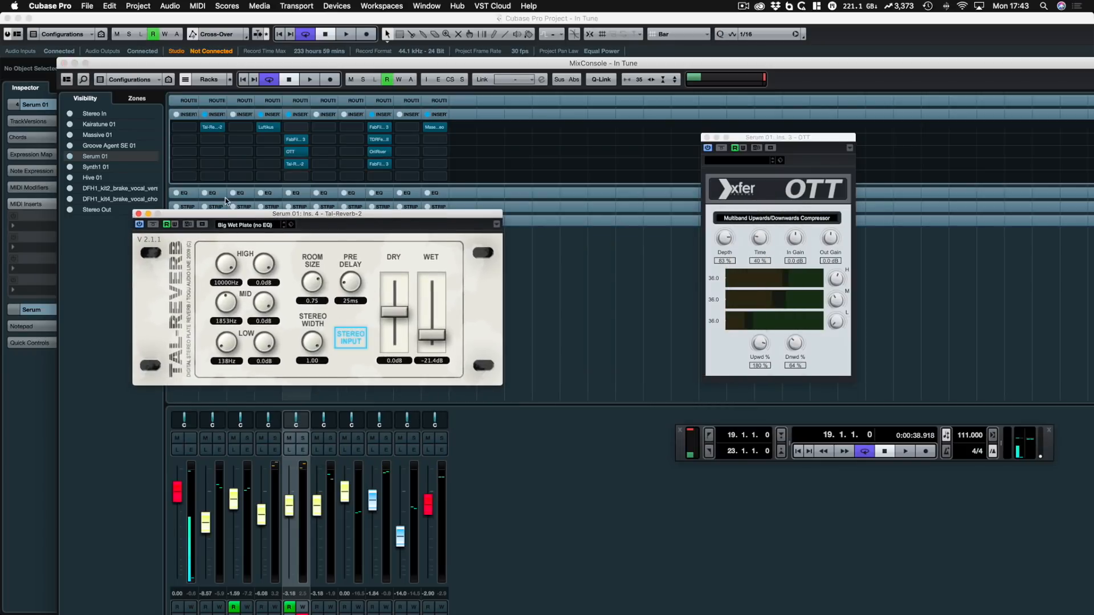
left_click_drag(264, 343, 261, 380)
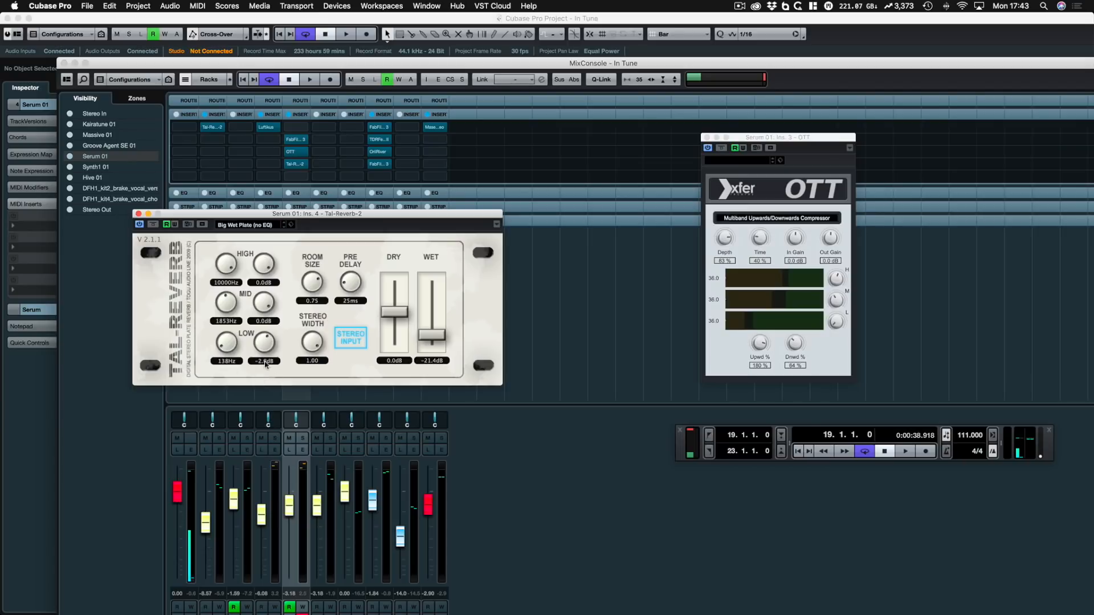
left_click_drag(218, 349, 240, 345)
key("space")
left_click_drag(431, 333, 437, 314)
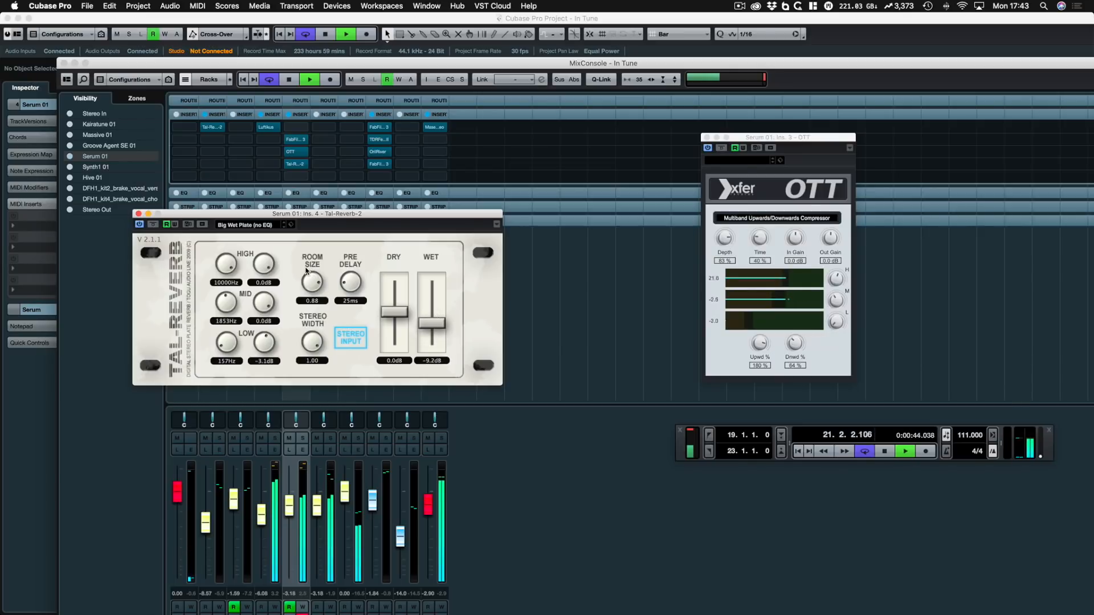
Cut the reverb's high gain to -2.2 dB and mid gain to -1.4 dB, set wet to -8.3 dB, and close the reverb
mouse_move(260, 267)
left_mouse_down()
mouse_move(262, 278)
mouse_move(267, 255)
left_mouse_up()
left_click_drag(265, 301, 265, 328)
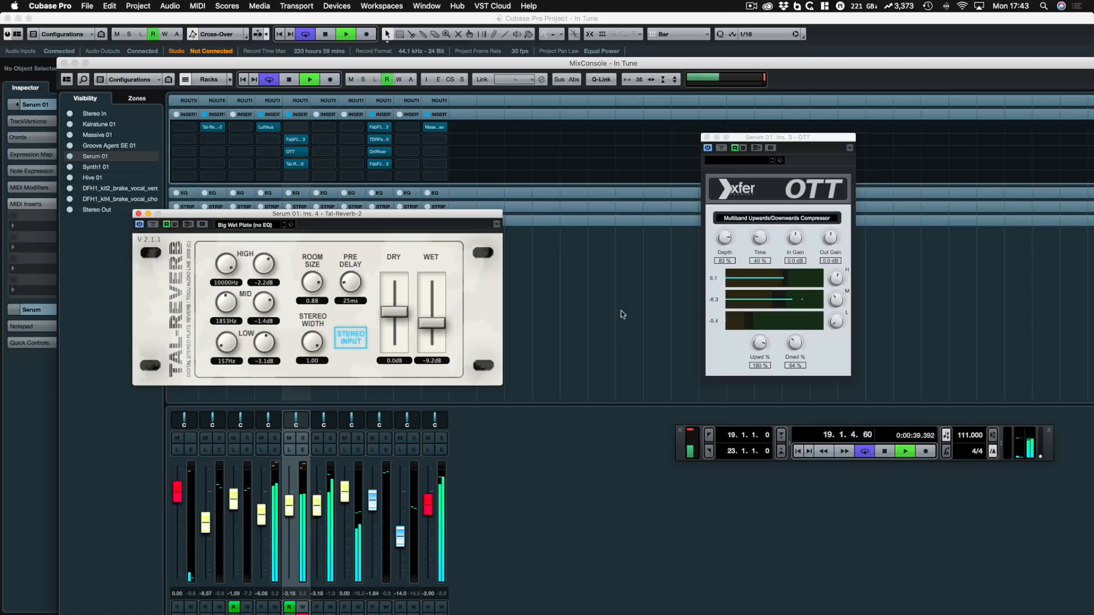
left_click_drag(429, 323, 428, 321)
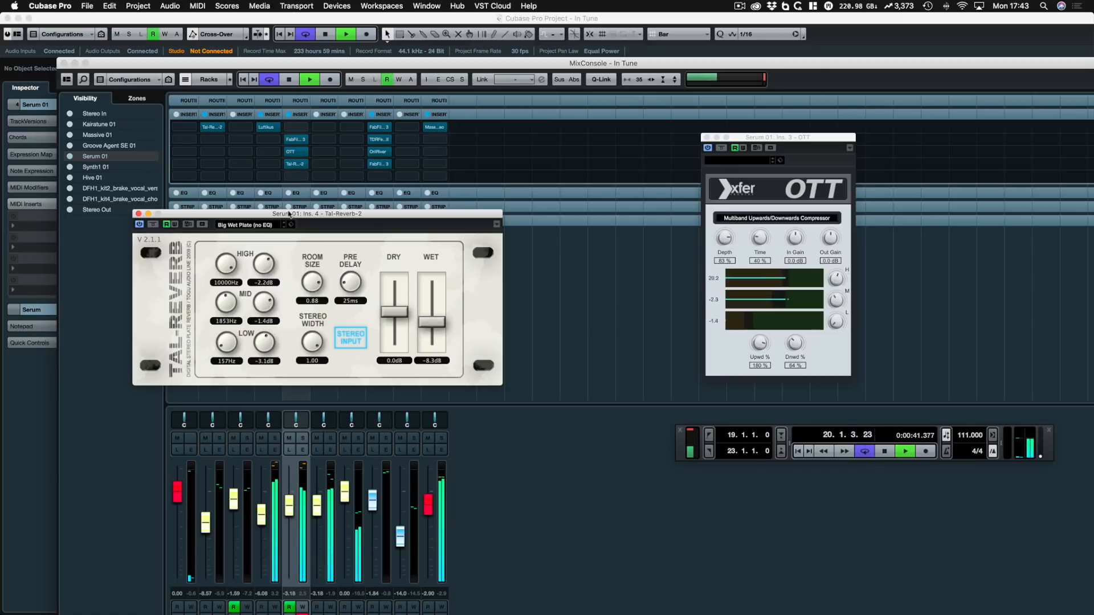
left_click(138, 214)
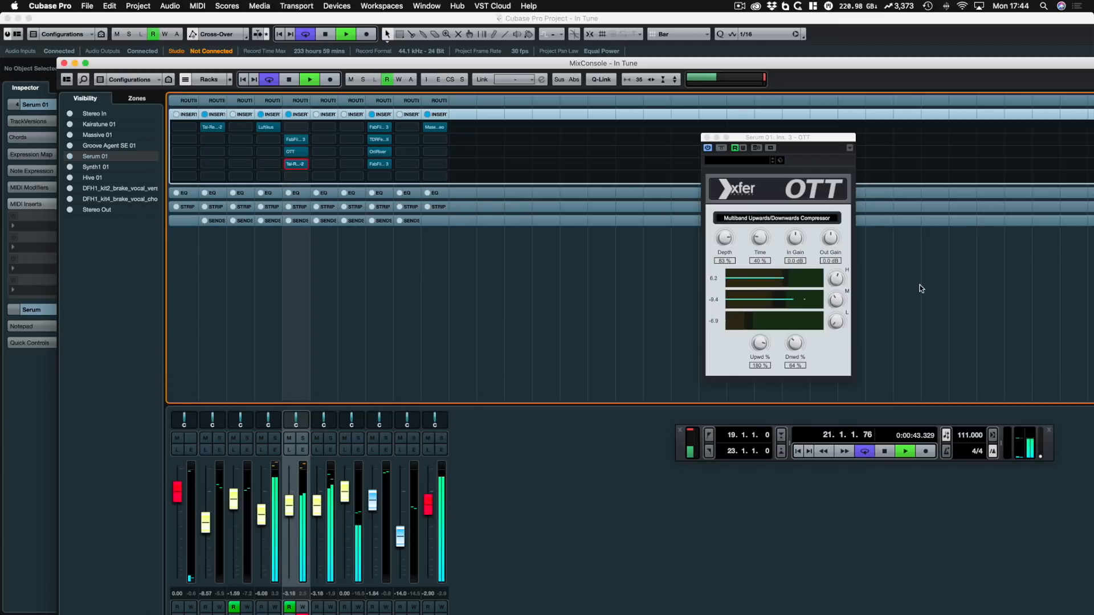
Raise the low cut in Serum 01's Pro-Q 3 to about 398 Hz and close the equalizer
mouse_move(295, 142)
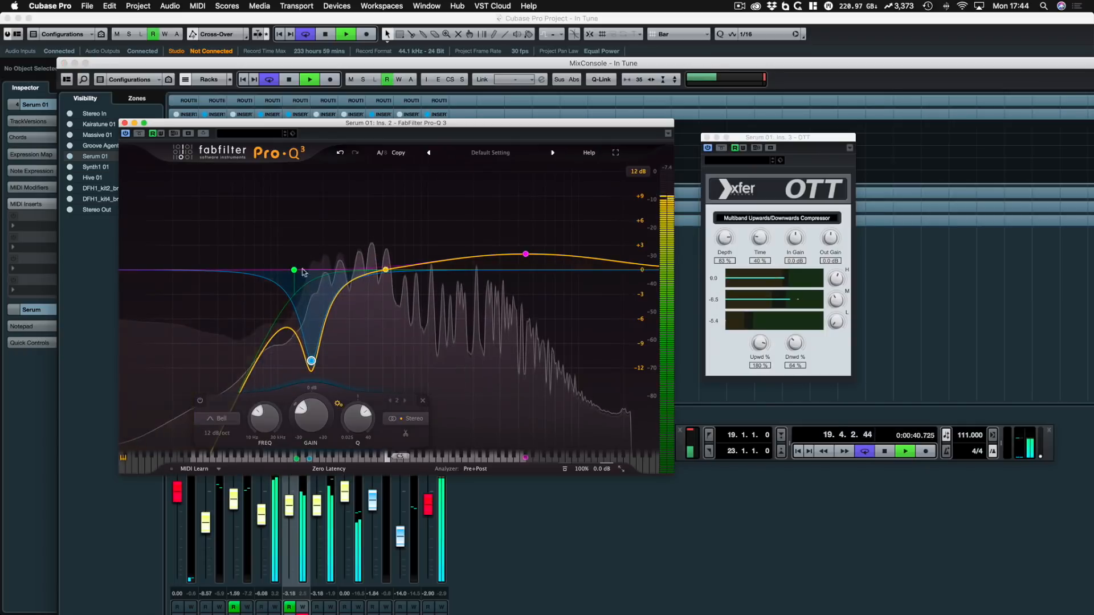
left_click_drag(295, 273, 367, 273)
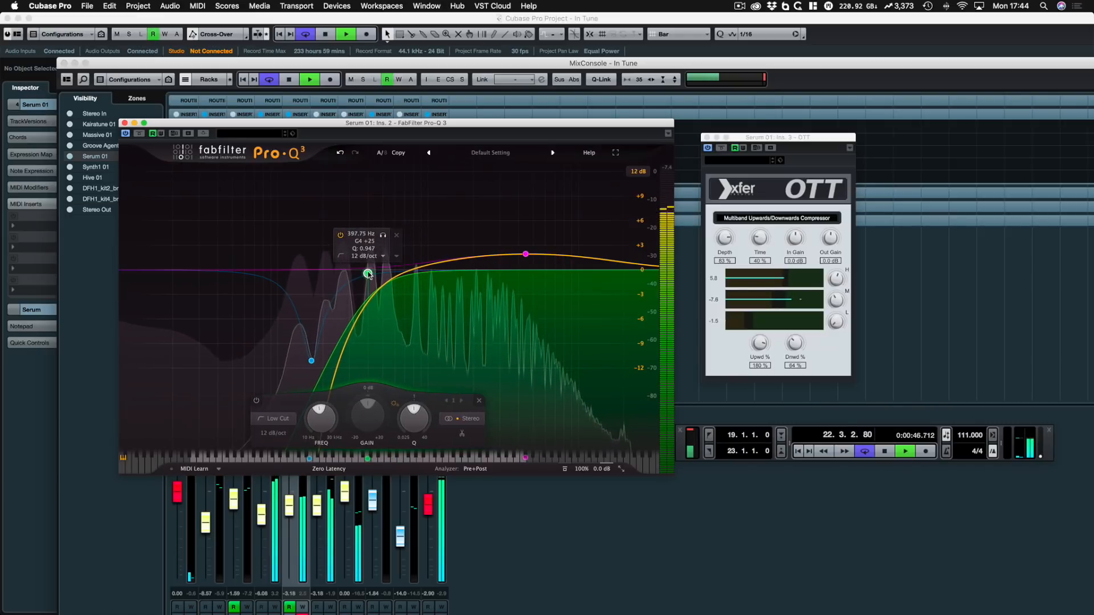
left_click(124, 123)
Set downward compression in Serum 01's OTT to 52 % and stop playback
left_click(830, 292)
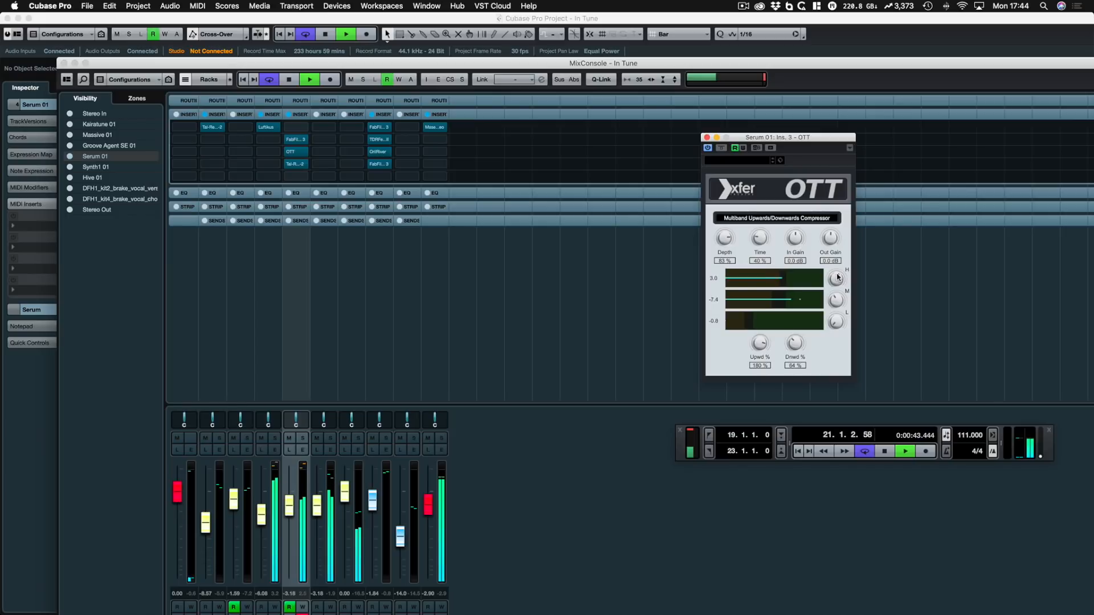
left_click_drag(796, 347, 794, 347)
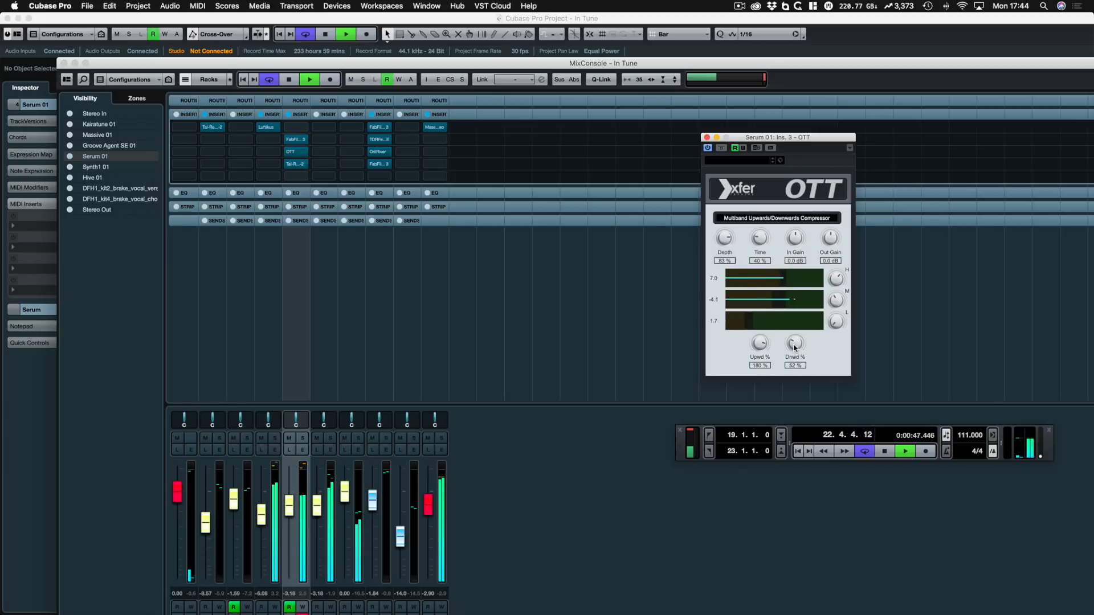
key("space")
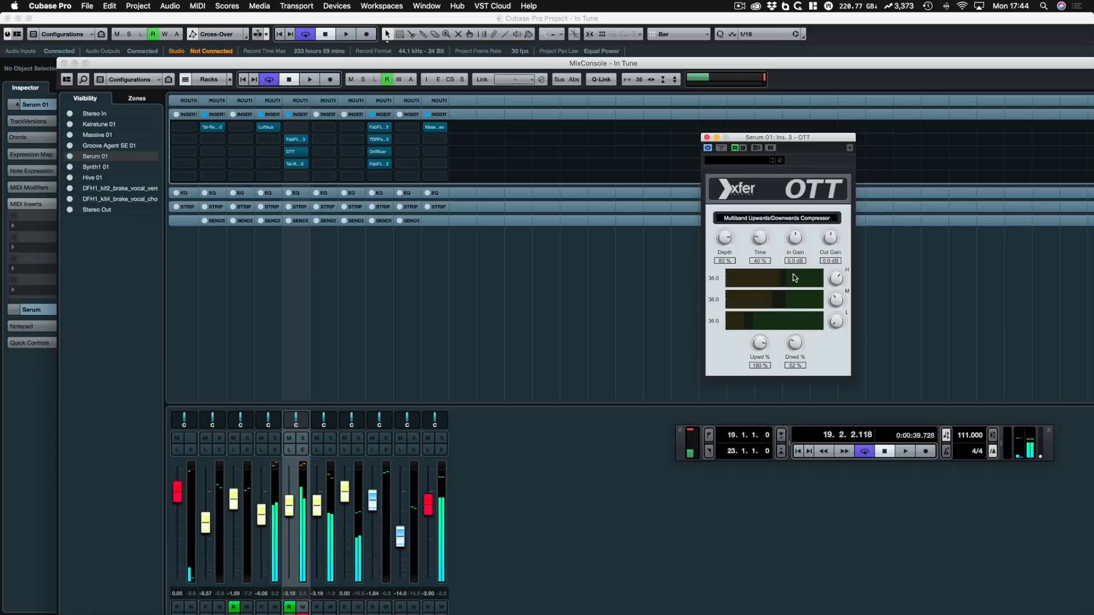
Close the MixConsole and keep the OTT window open over the arrangement, clear of the first looped clips
left_click_drag(780, 138, 578, 160)
left_click_drag(518, 175, 547, 142)
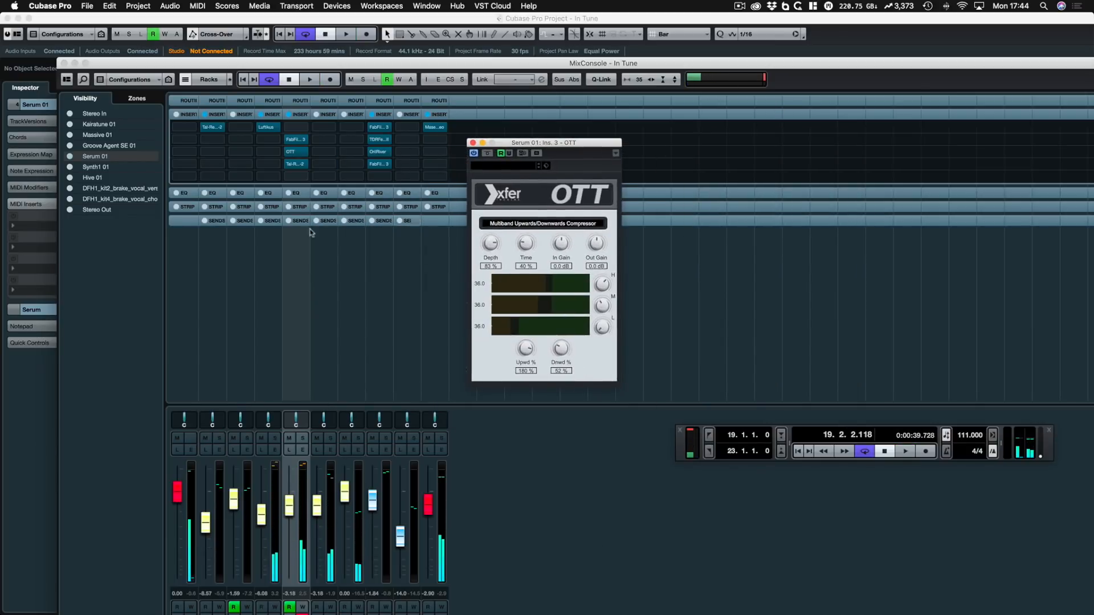
left_click(63, 64)
left_click_drag(522, 142, 678, 145)
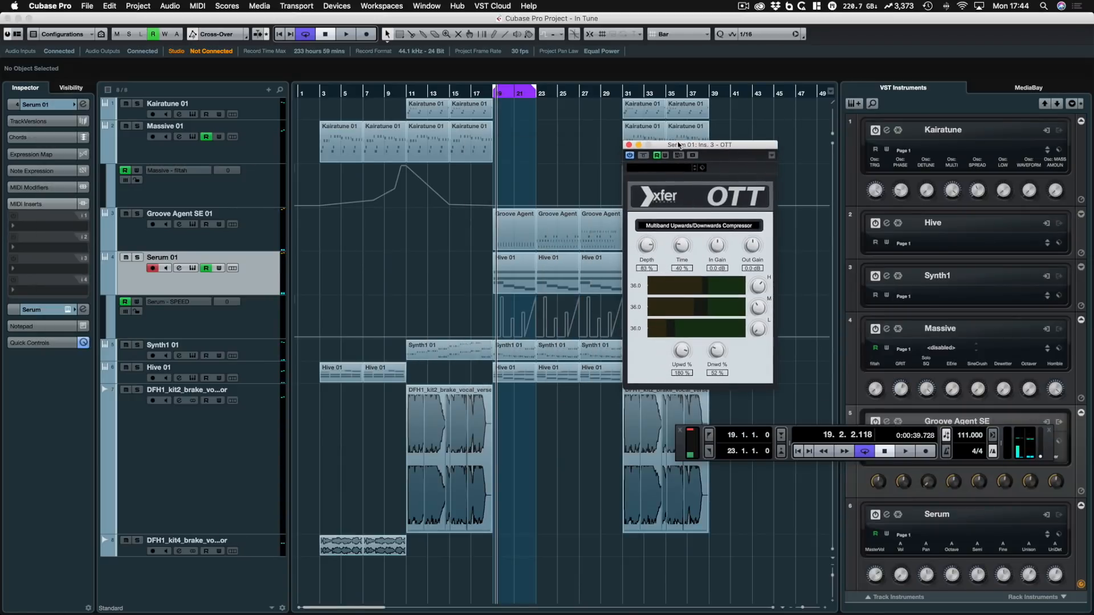
Play the loop with Serum 01 and Groove Agent SE 01 soloed and set OTT's output gain to -3.0 dB
key("space")
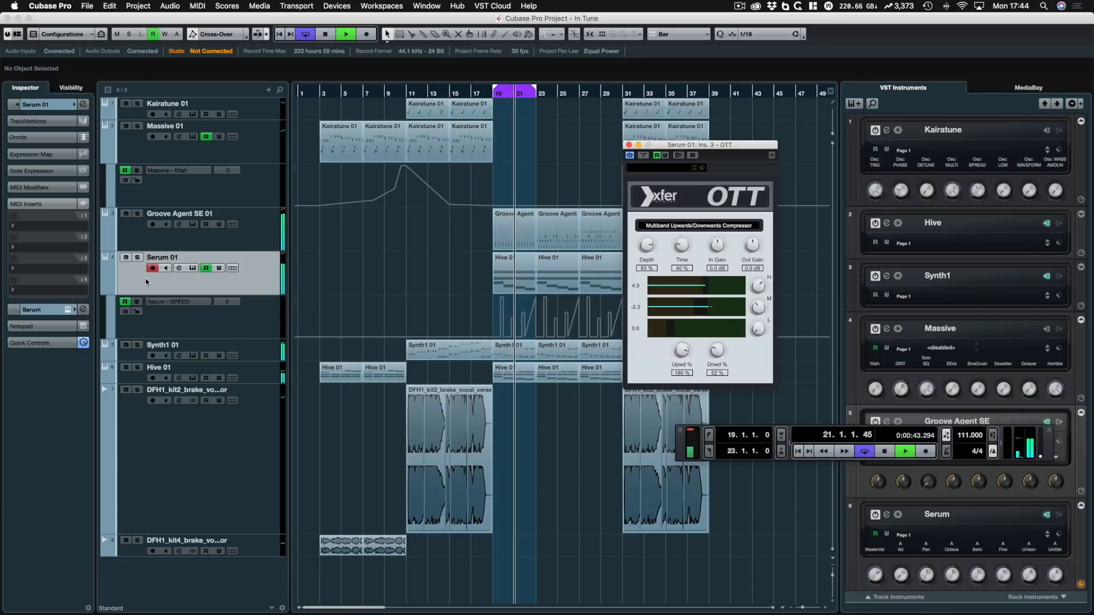
left_click(136, 257)
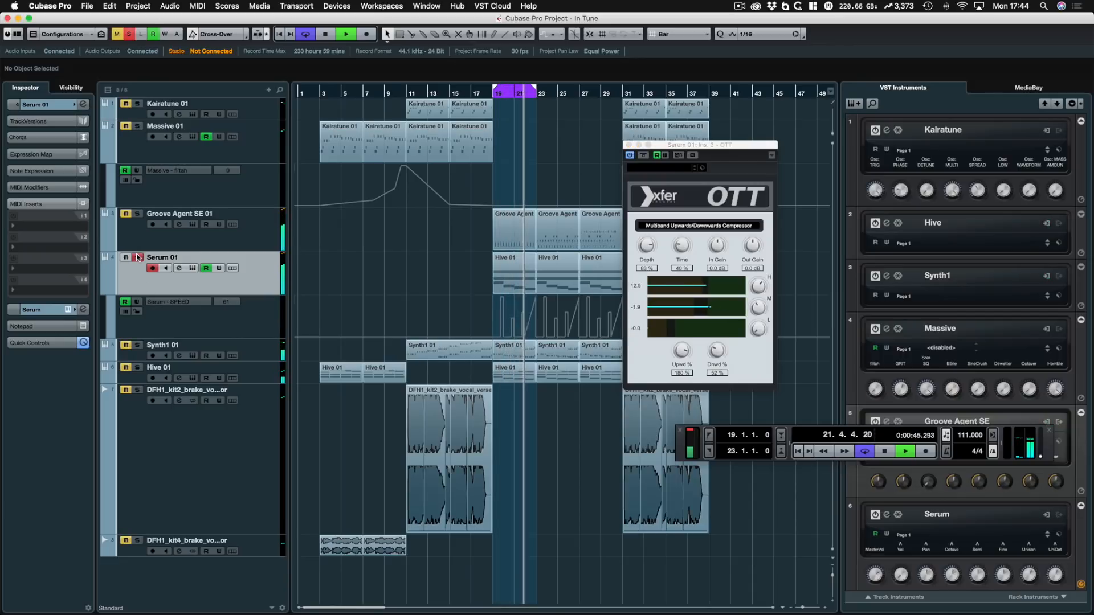
left_click(138, 214)
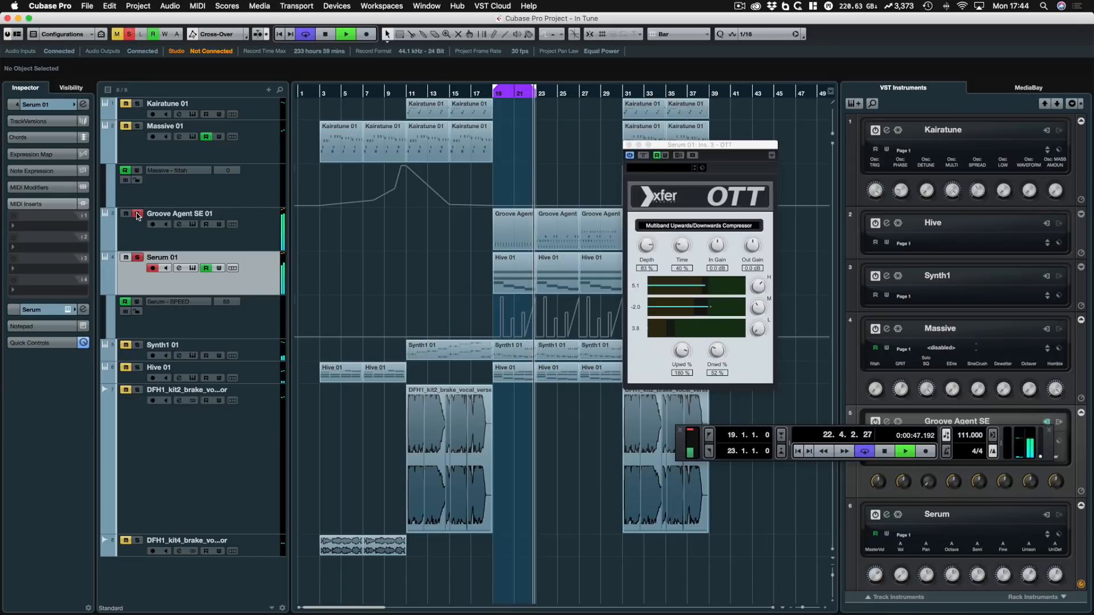
left_click_drag(748, 249, 743, 256)
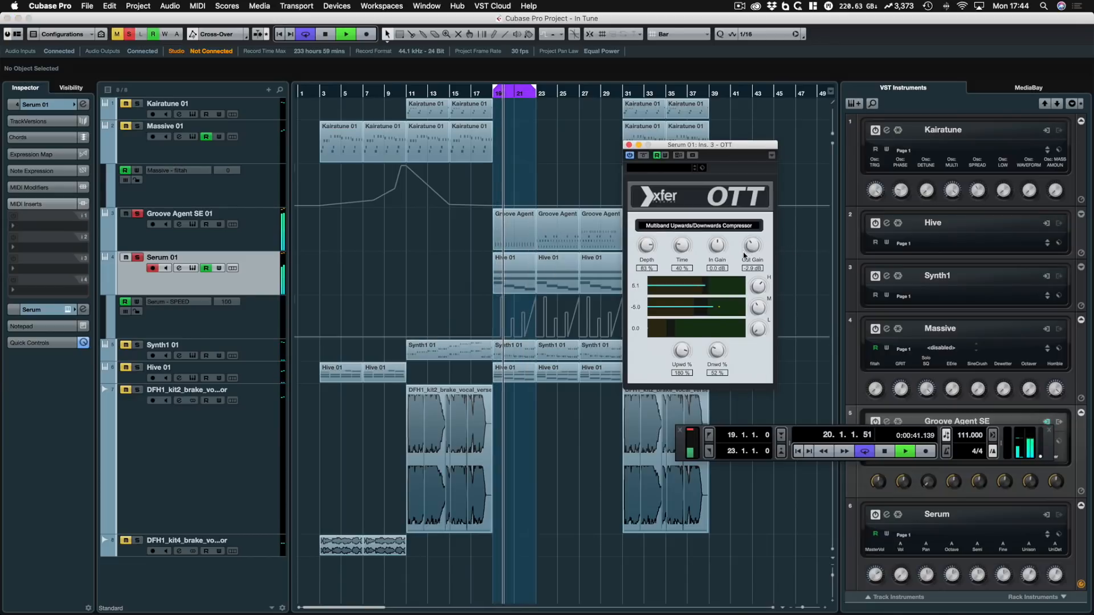
Toggle the Serum 01 solo to compare it with the drums, and unsolo both tracks to hear the full mix
left_click(139, 258)
left_click(139, 258)
left_click(138, 214)
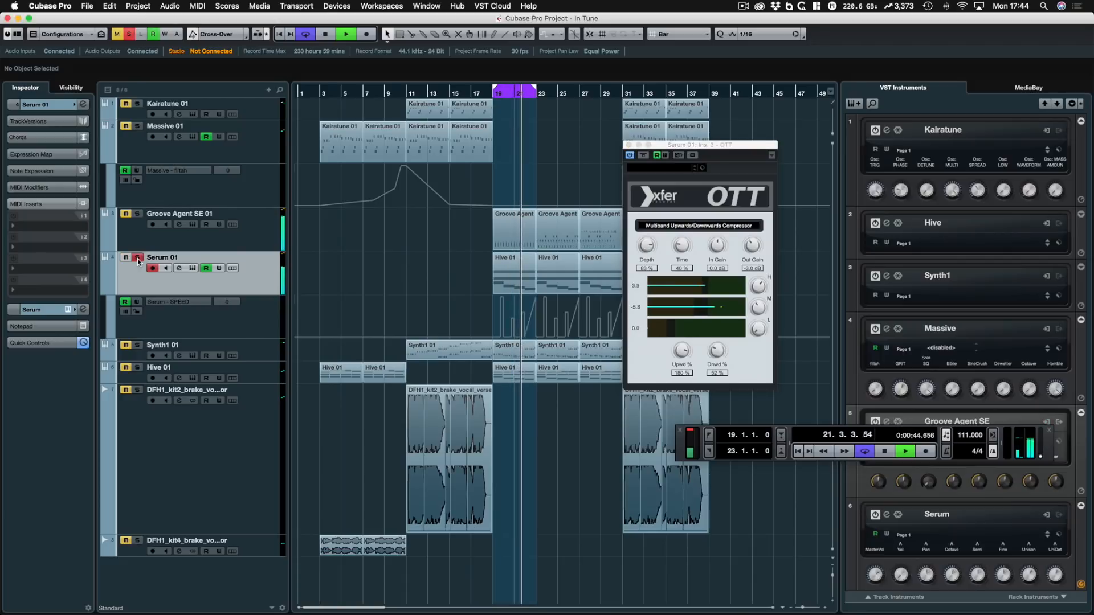
left_click(138, 258)
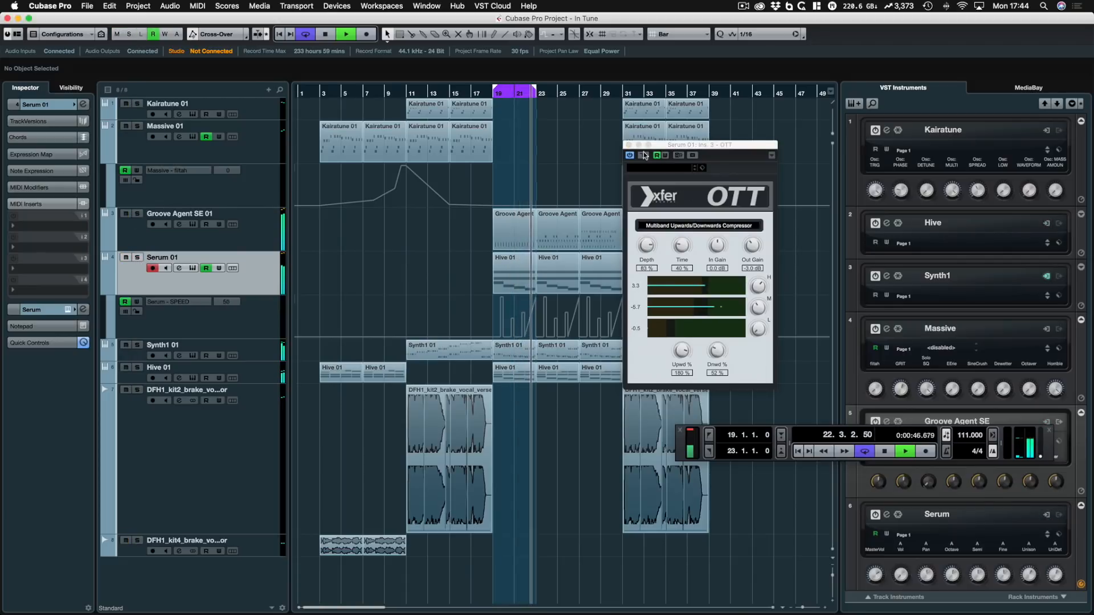
Stop playback and close Serum 01's OTT window
left_click_drag(633, 145, 286, 154)
key("space")
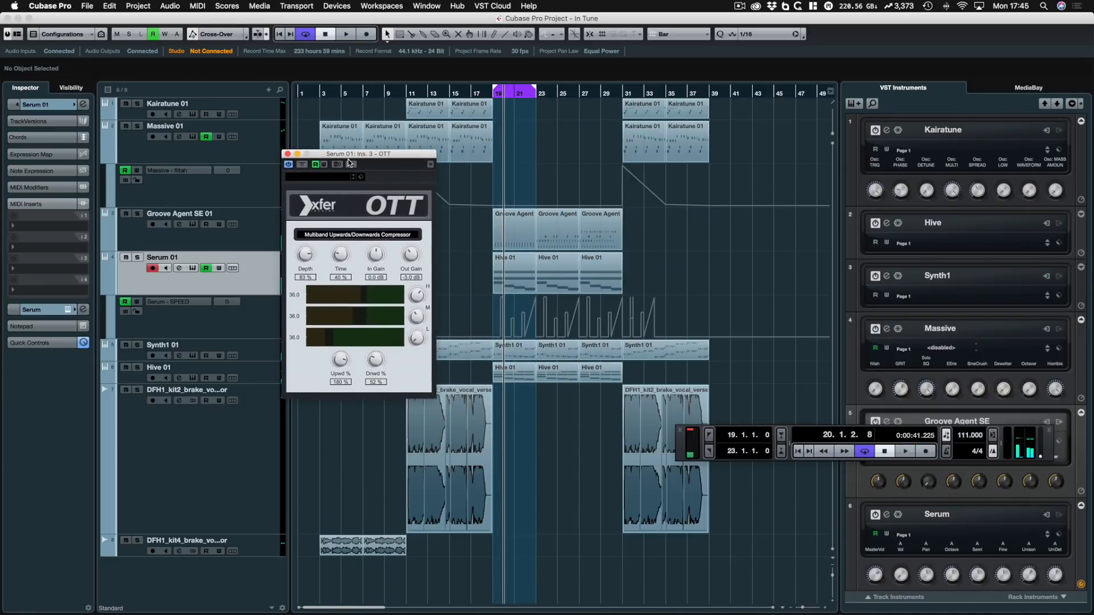
left_click(287, 154)
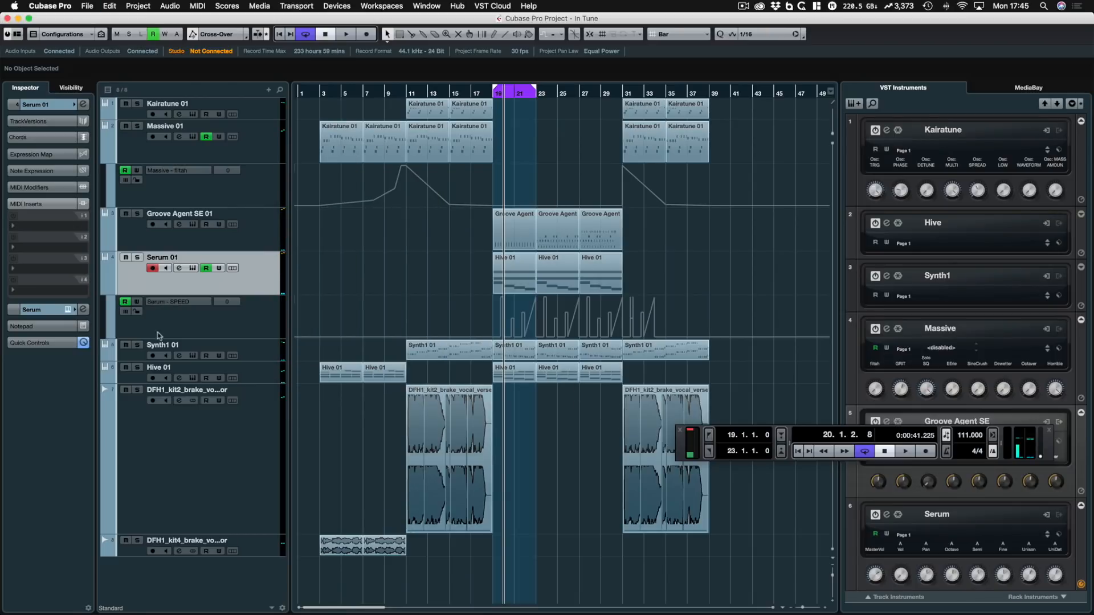
Solo the Synth1 01 track, return the playhead to bar 19 and rename the track BASS MASSIVE
left_click(136, 344)
key("KP_1")
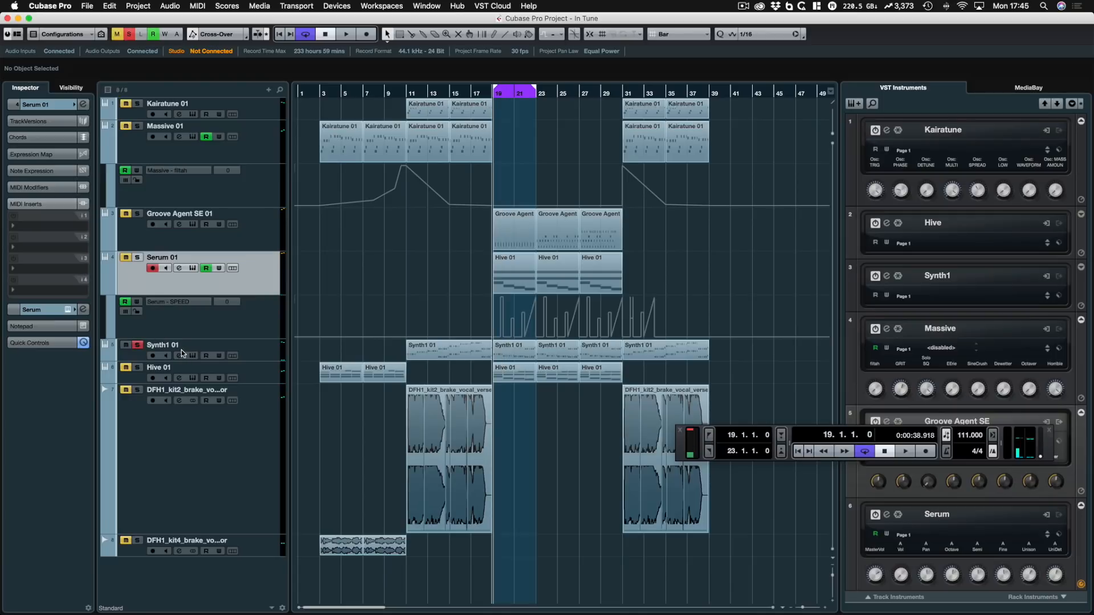
left_click(171, 347)
double_click(170, 345)
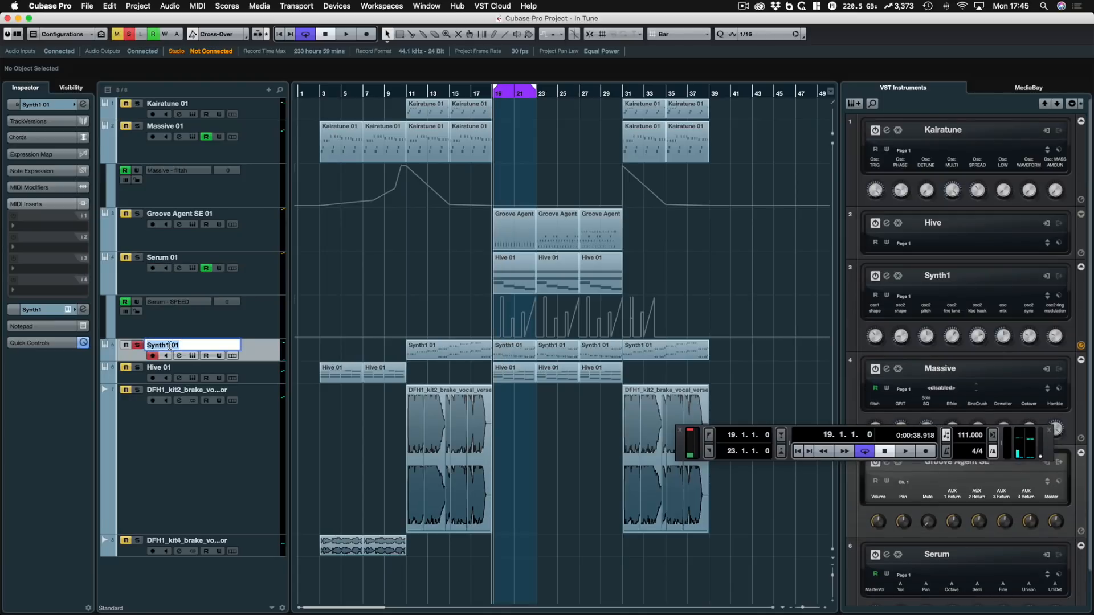
type("BASS")
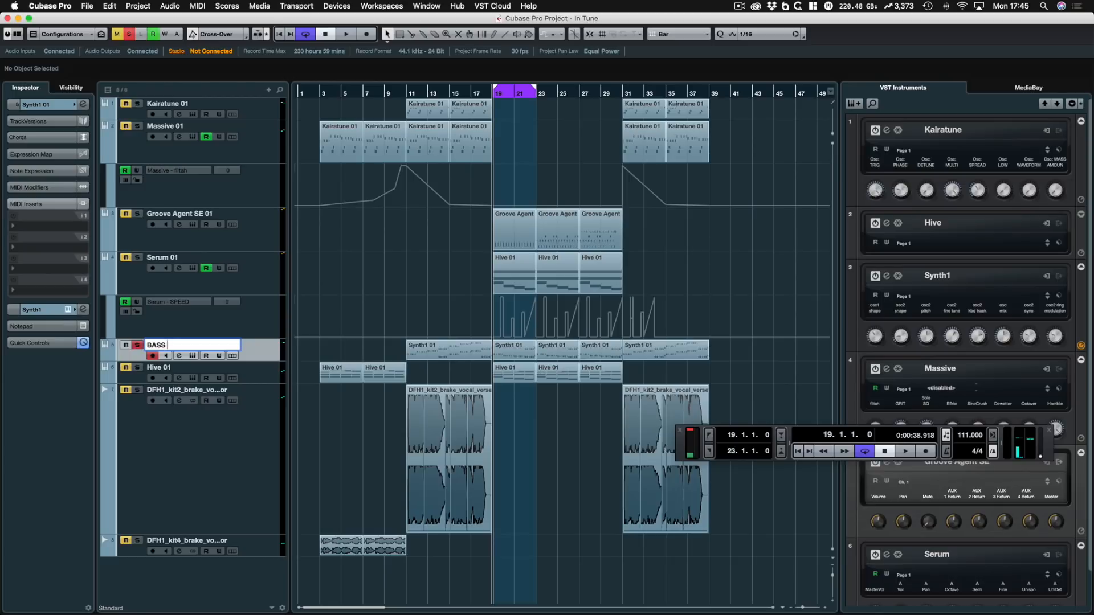
type(" MASSIVE")
key("Return")
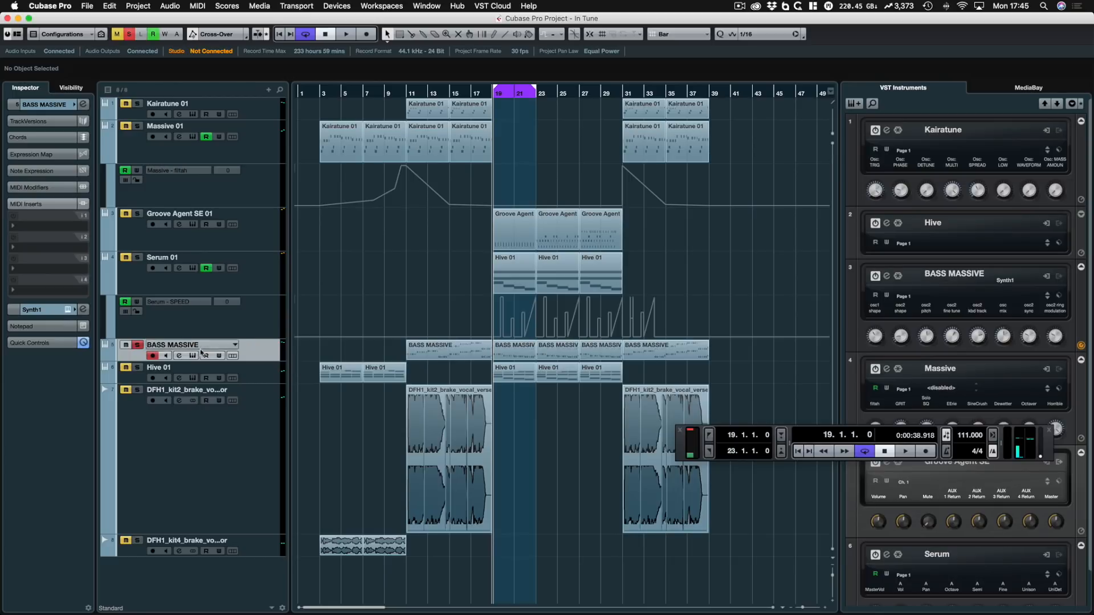
Play the soloed loop, load OTT in the first insert slot of BASS MASSIVE and move its window clear of the insert racks
key("space")
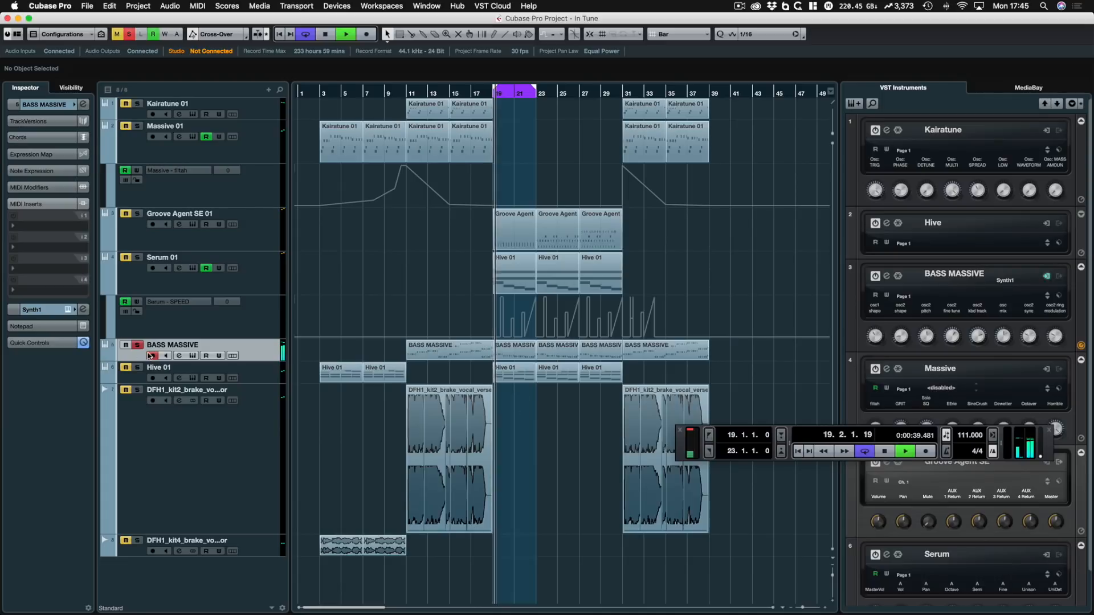
key("F3")
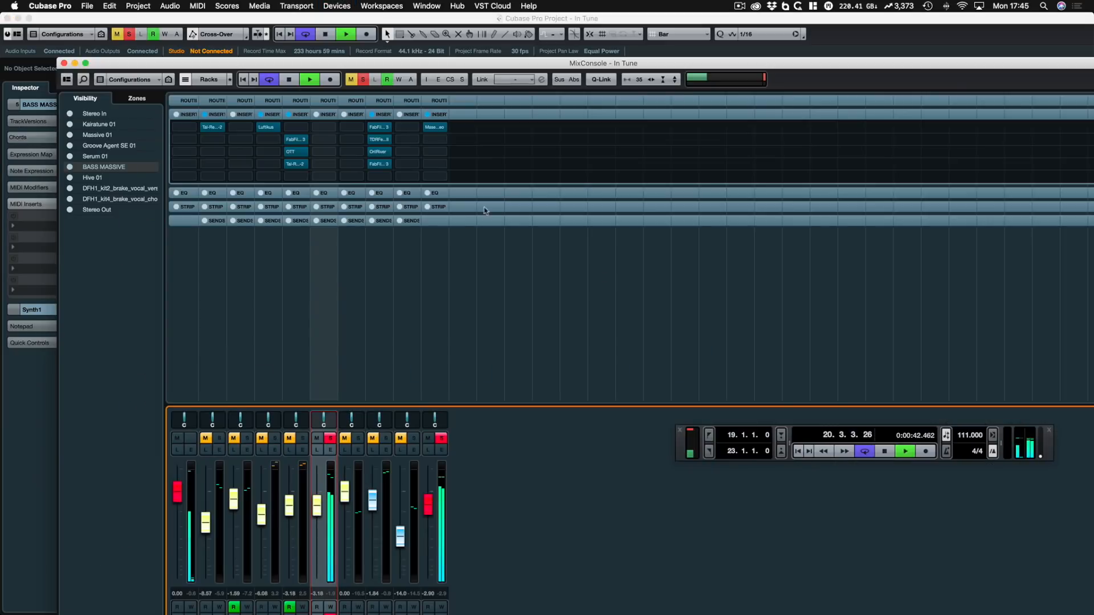
left_click(323, 127)
scroll(382, 323, "down", 15)
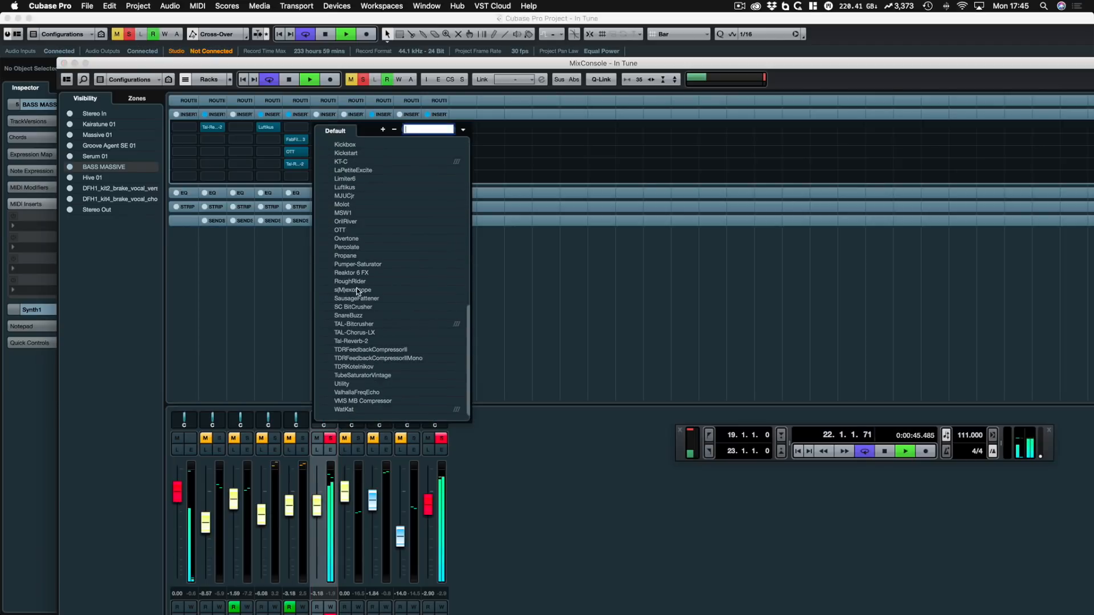
left_click(343, 231)
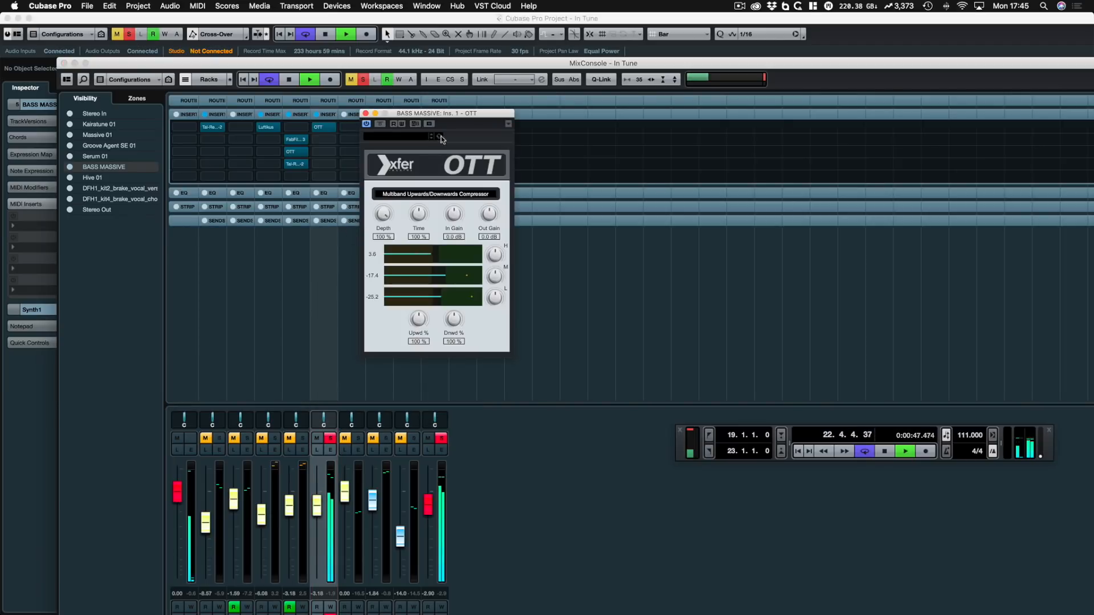
left_click_drag(455, 116, 558, 142)
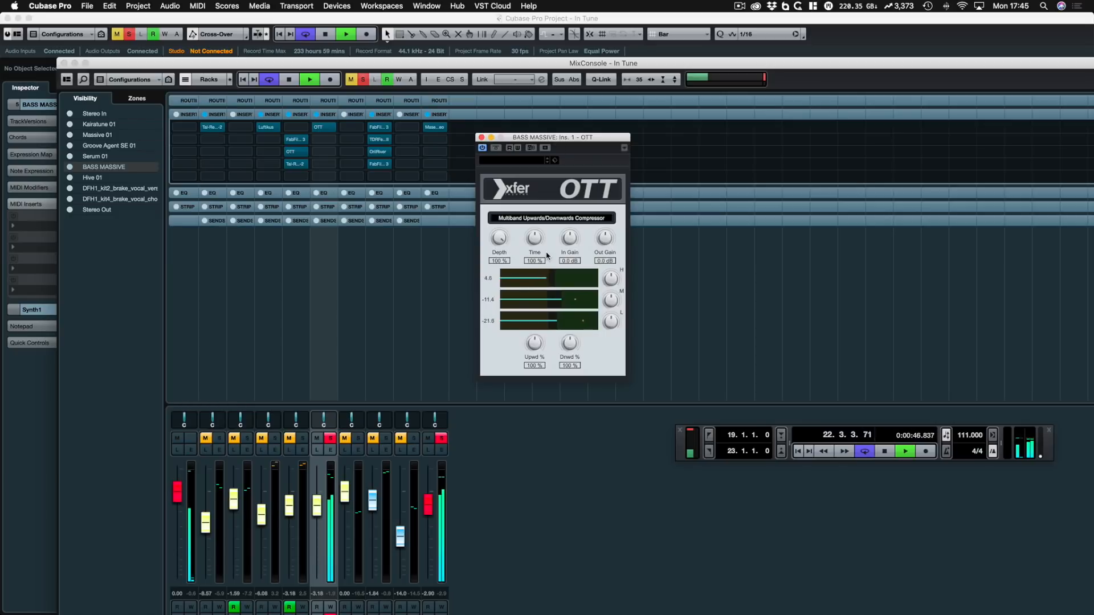
Set the bass OTT's time to 38 %, upward compression to 150 % and downward compression to 58 %, and stop playback
left_click_drag(526, 269, 526, 266)
key("space")
left_click_drag(533, 343, 570, 338)
key("space")
key("space")
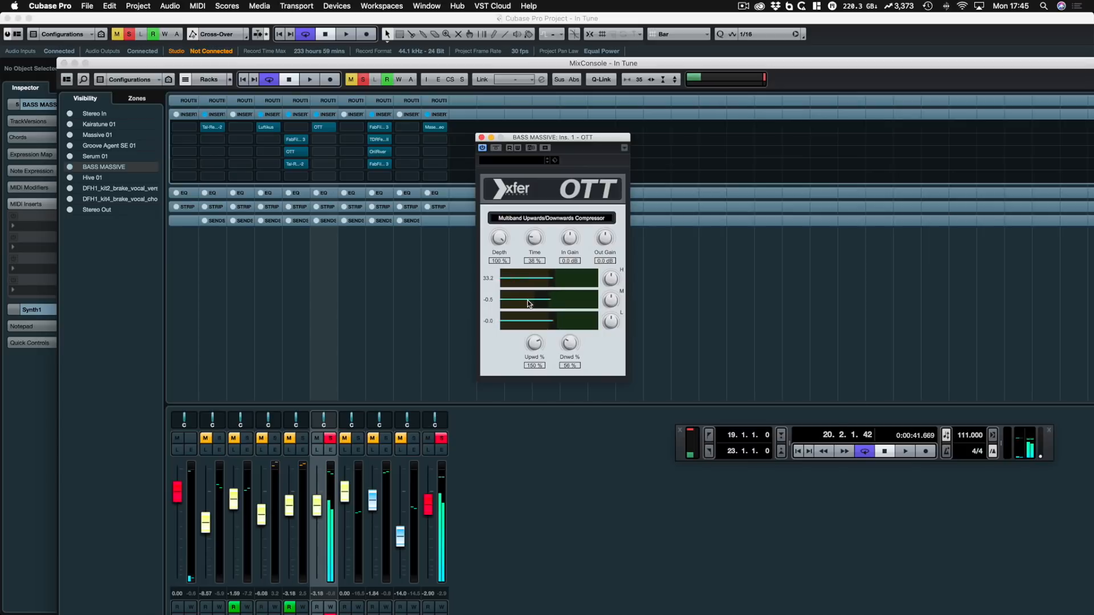
Play the soloed bass loop and load FabFilter Pro-Q 3 in the second insert slot of BASS MASSIVE
key("space")
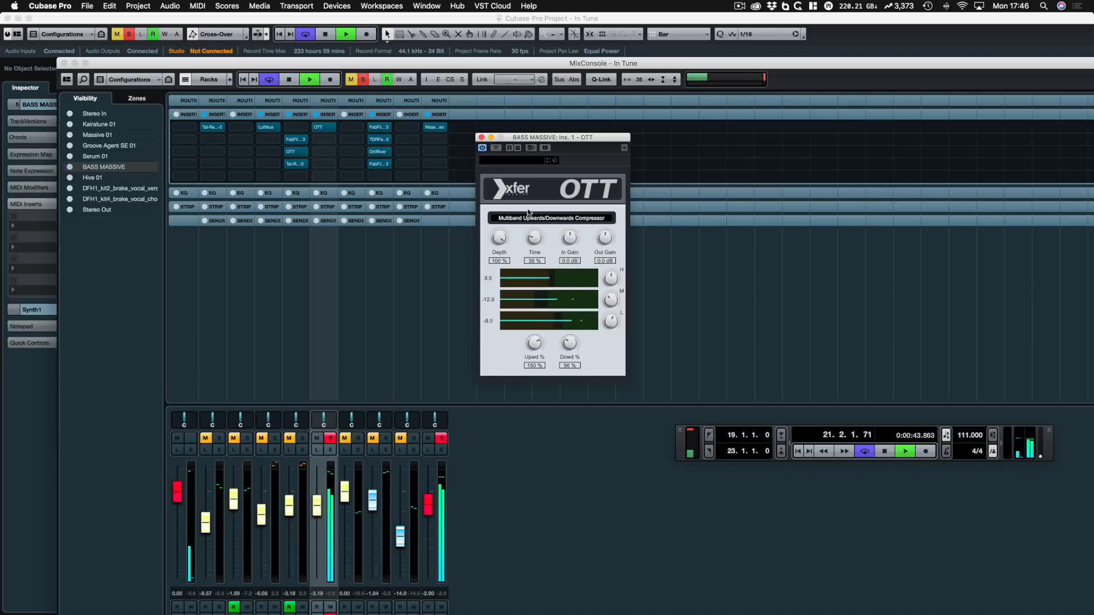
left_click(324, 139)
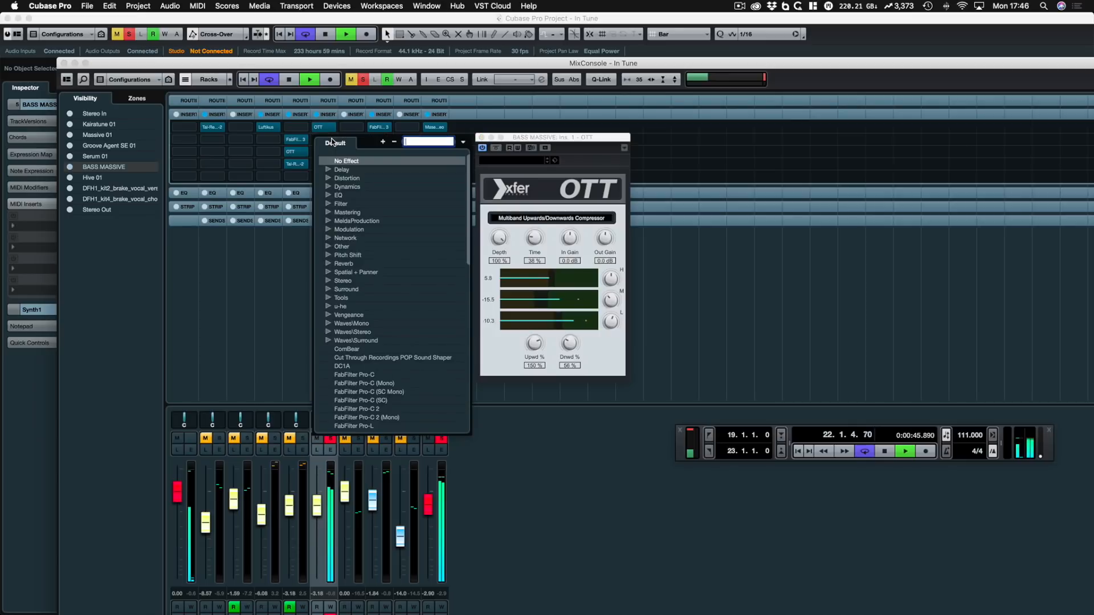
type("pro")
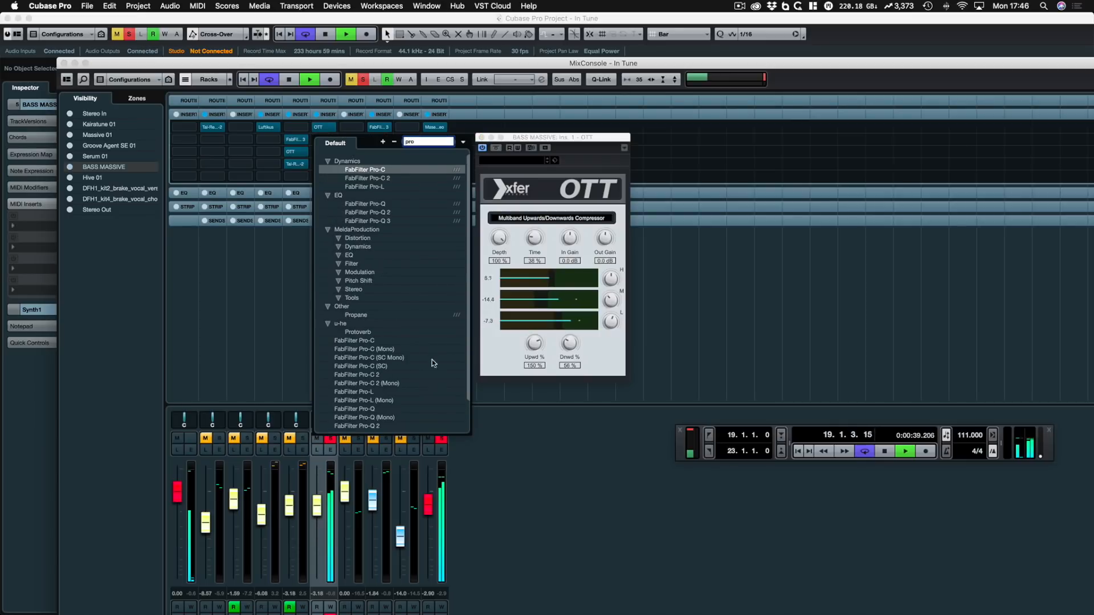
left_click(383, 221)
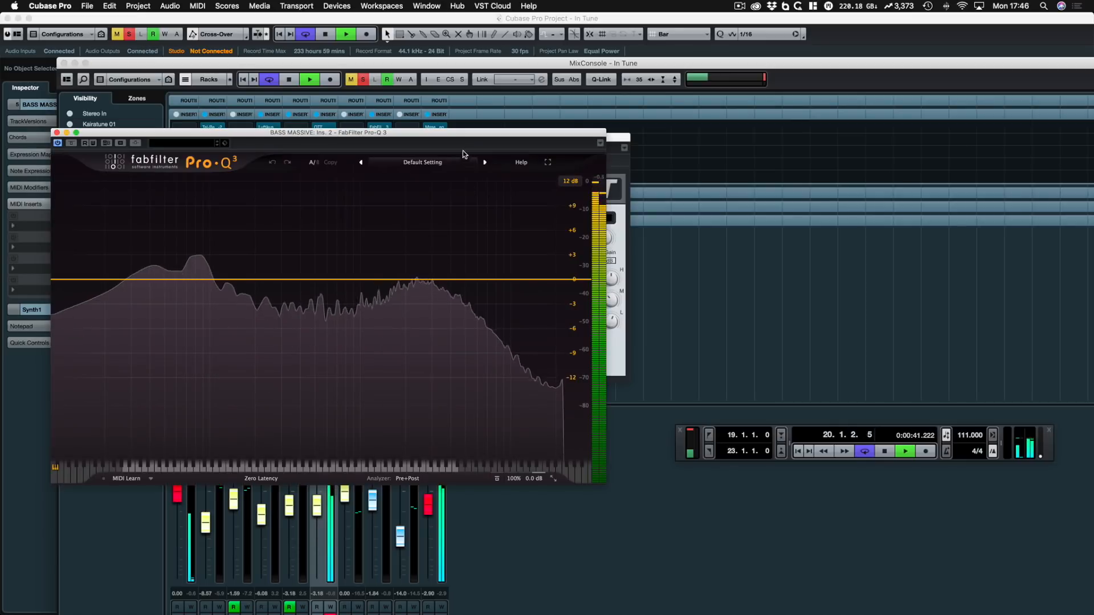
Arrange the bass OTT and Pro-Q 3 windows side by side without overlap, with OTT nearer the track visibility list
left_click_drag(621, 142, 755, 136)
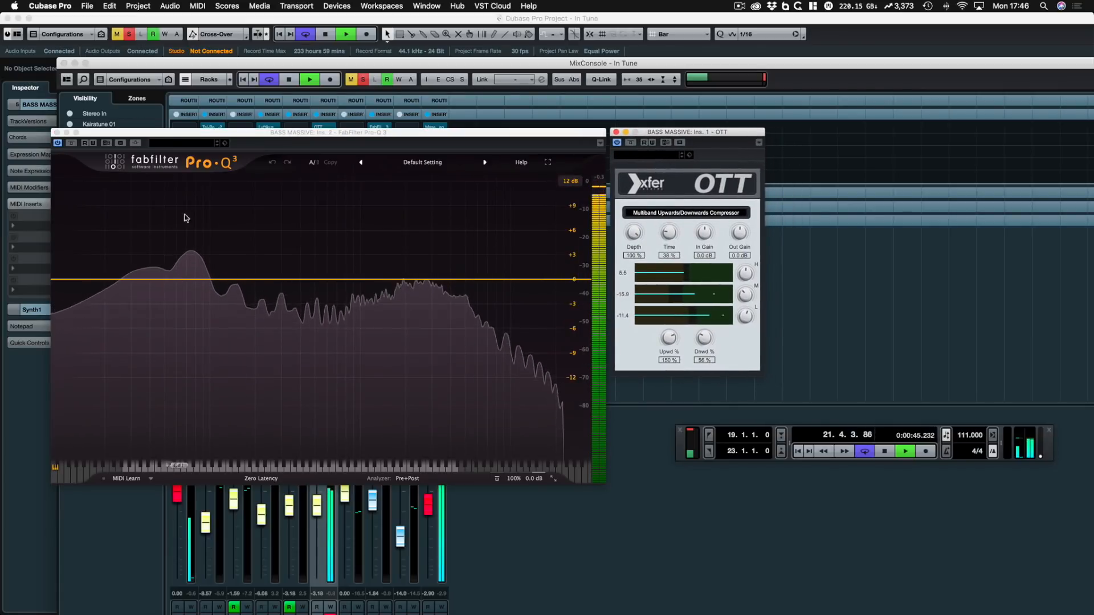
left_click_drag(370, 132, 917, 169)
left_click_drag(744, 135, 311, 130)
left_click_drag(670, 168, 442, 129)
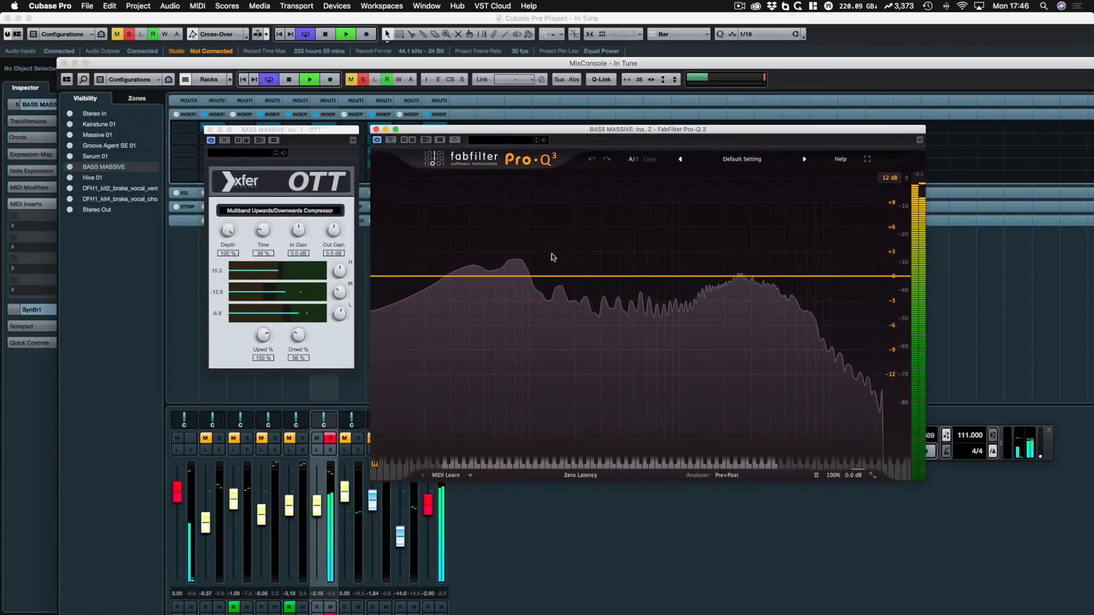
Bypass and re-enable the bass OTT to compare the spectrum in Pro-Q 3, and stop playback
left_click(221, 142)
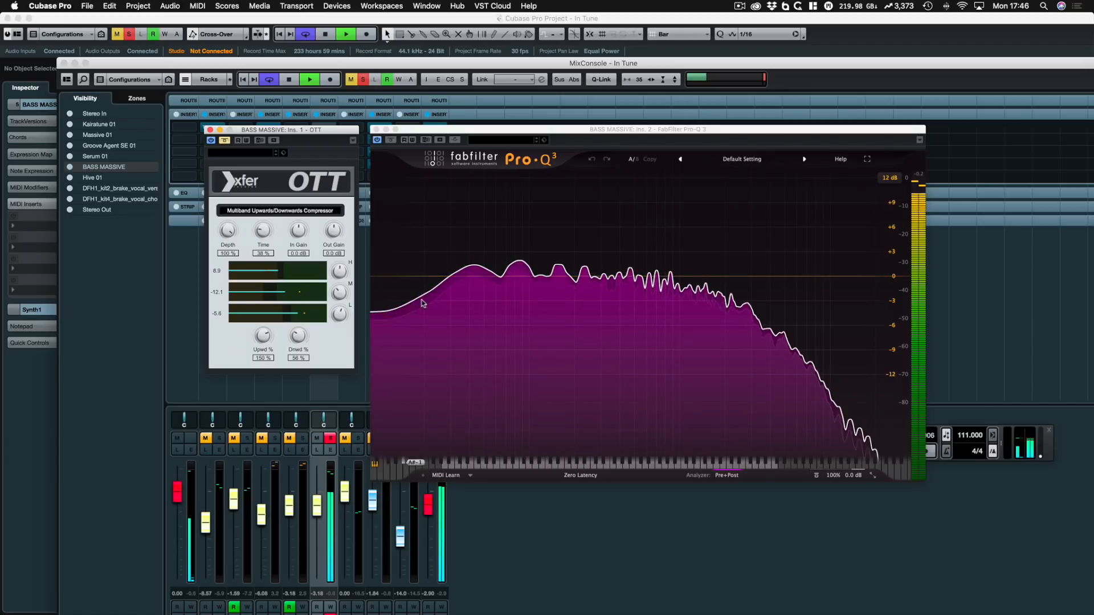
left_click(225, 140)
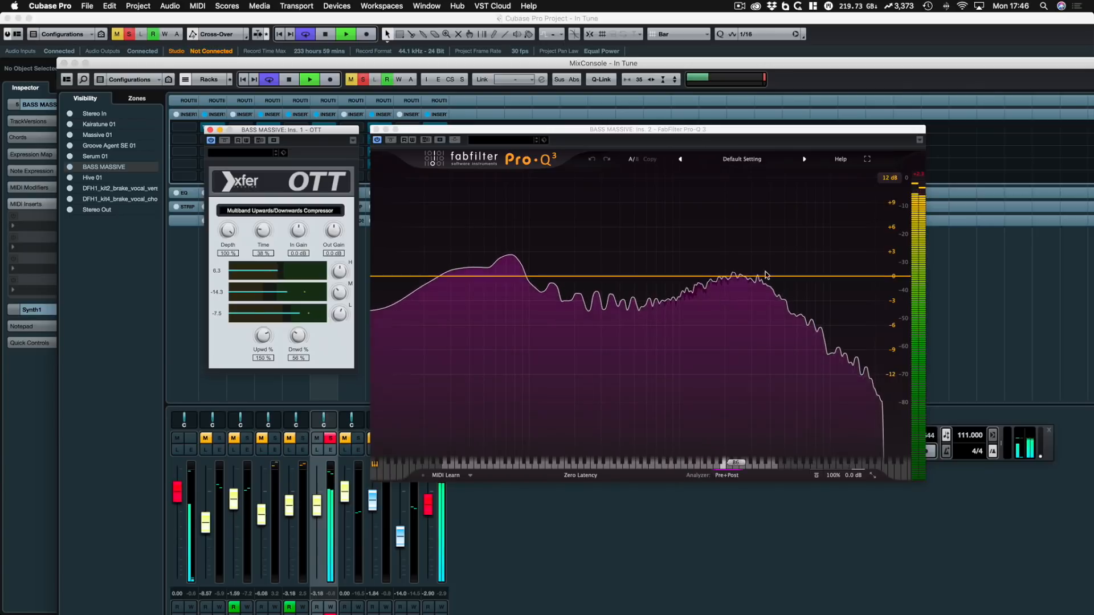
key("space")
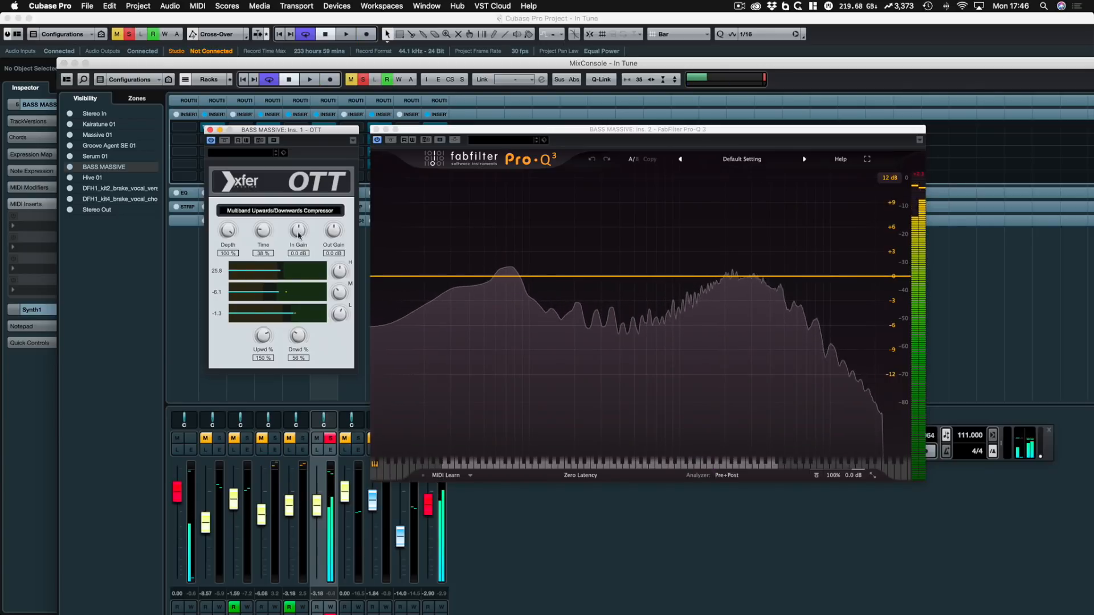
Set the bass OTT's output gain to -3.2 dB, resume playback and reset Pro-Q 3's peak level reading
left_click_drag(324, 241, 324, 247)
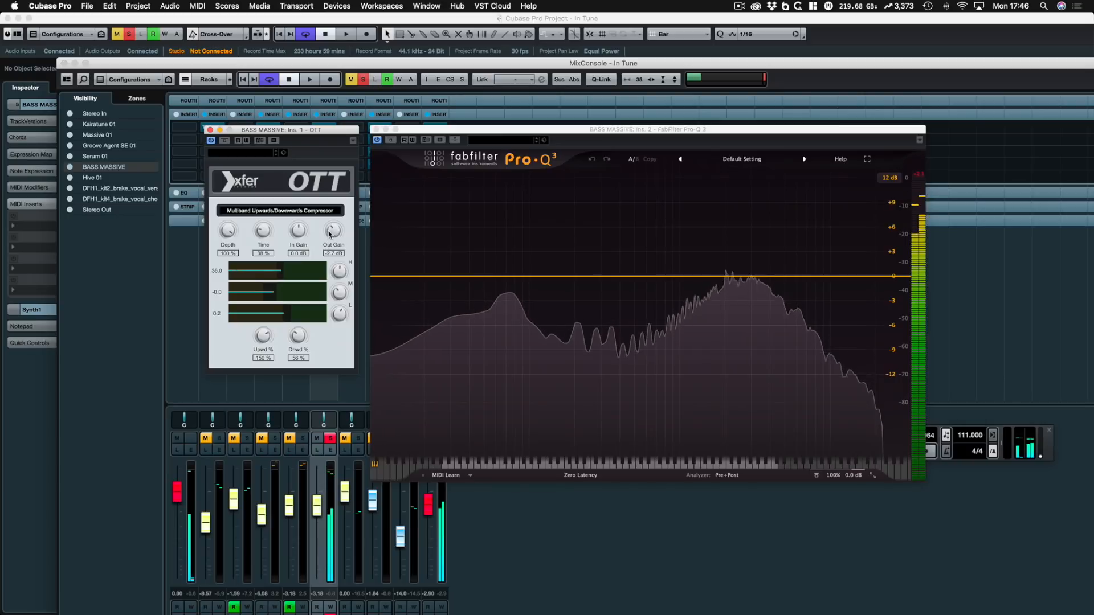
key("space")
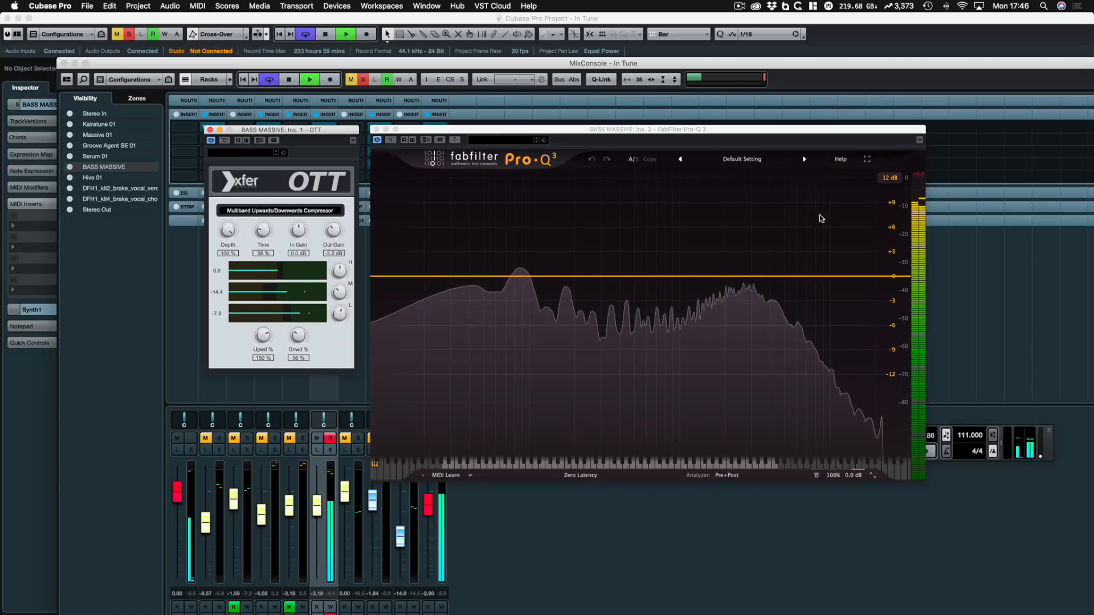
left_click(919, 176)
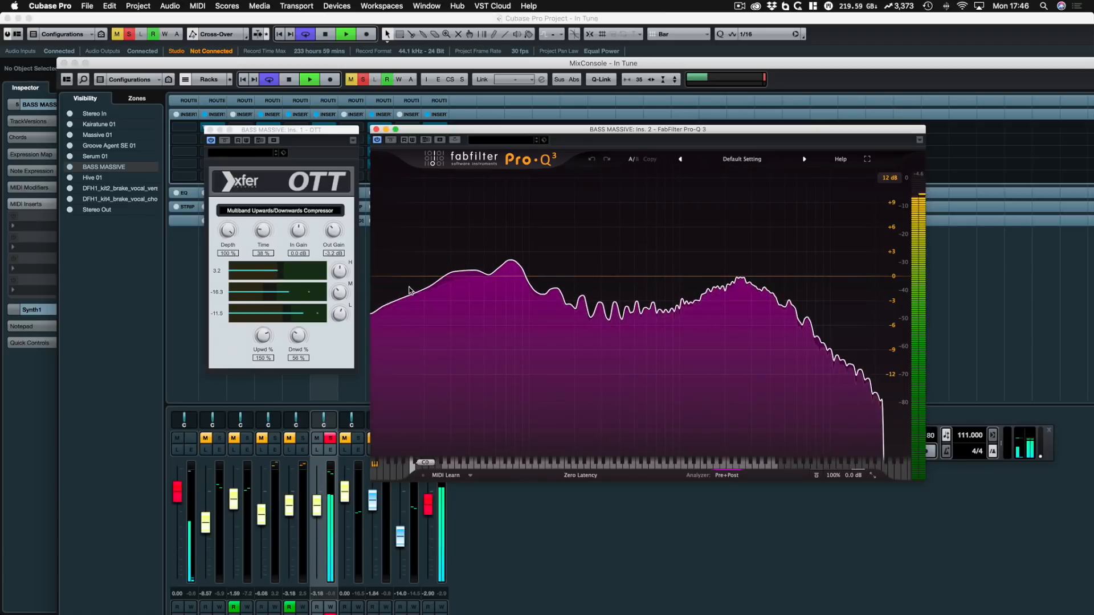
Add a 12 dB/oct low cut at about 21 Hz in Pro-Q 3 and audition the band in solo before stopping playback
double_click(377, 277)
left_click_drag(378, 277, 428, 278)
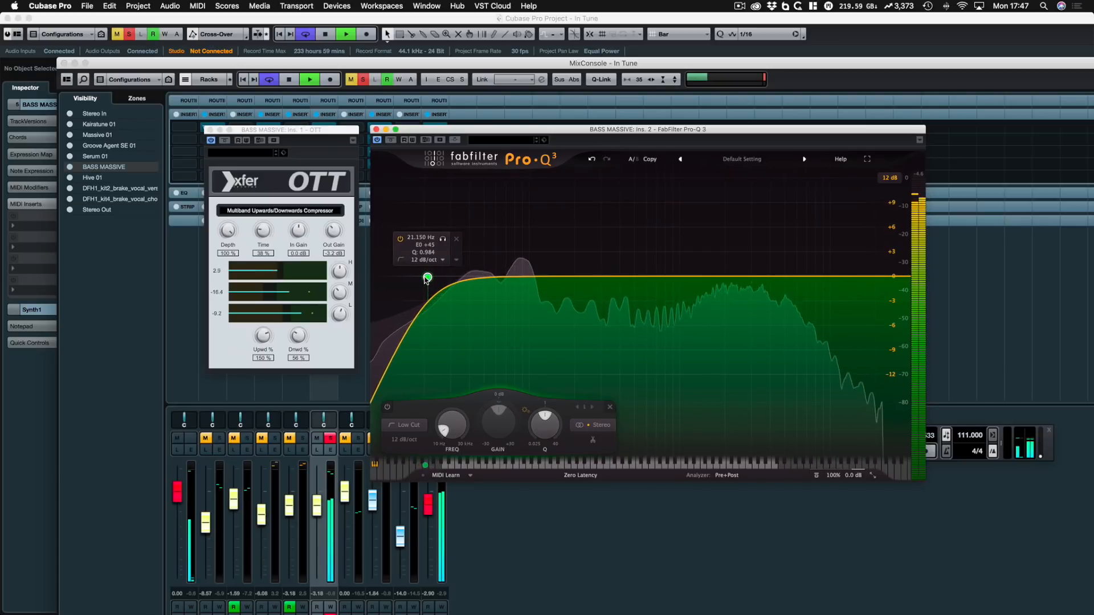
left_click(443, 239)
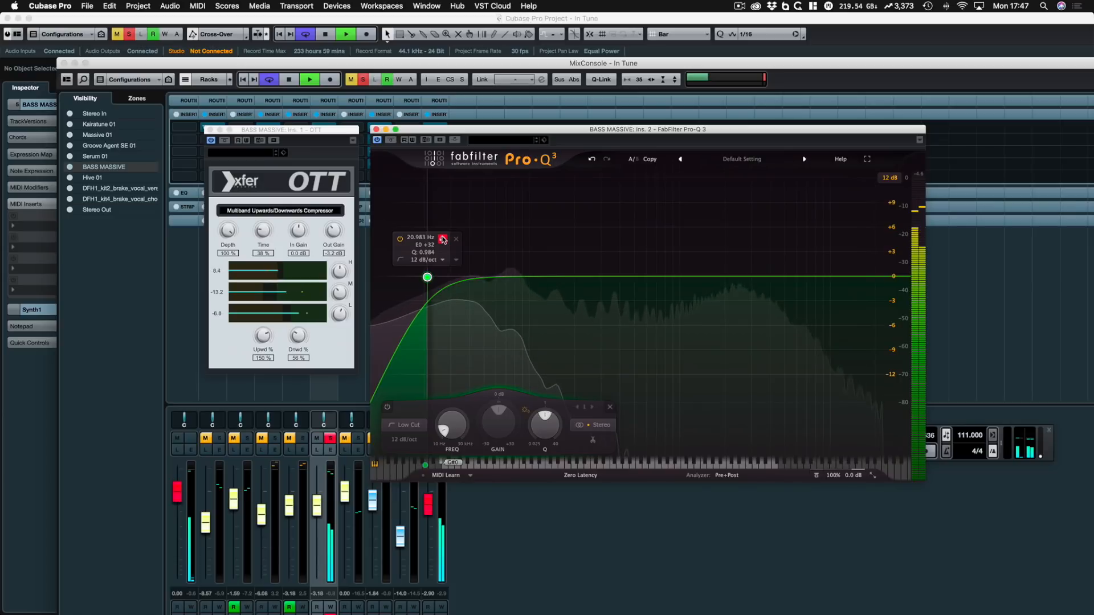
key("space")
left_click(442, 239)
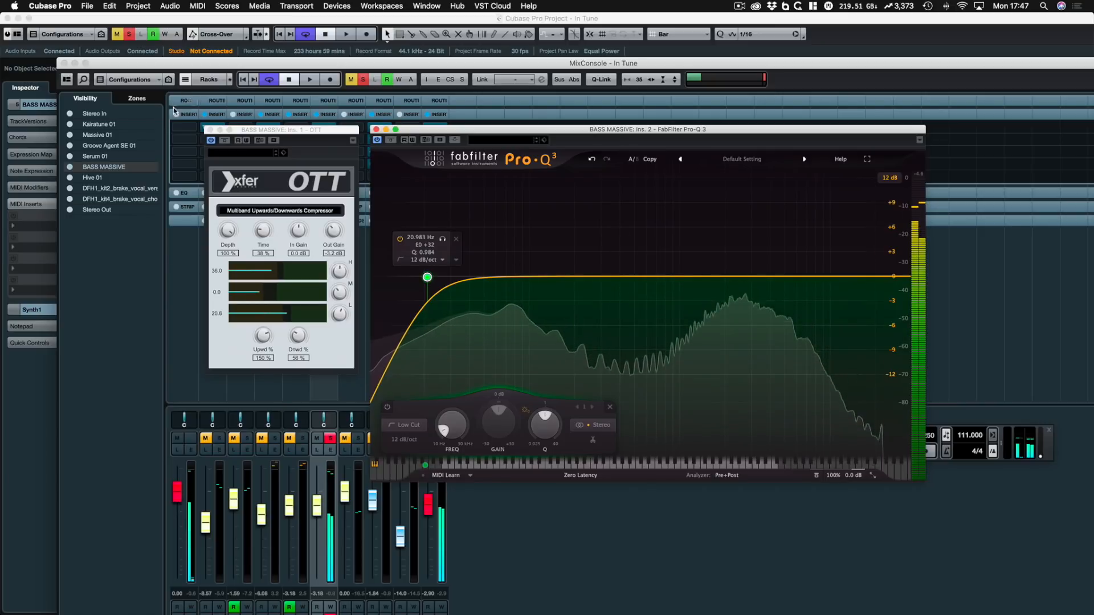
Close the OTT and Pro-Q 3 windows and unsolo BASS MASSIVE
left_click(235, 132)
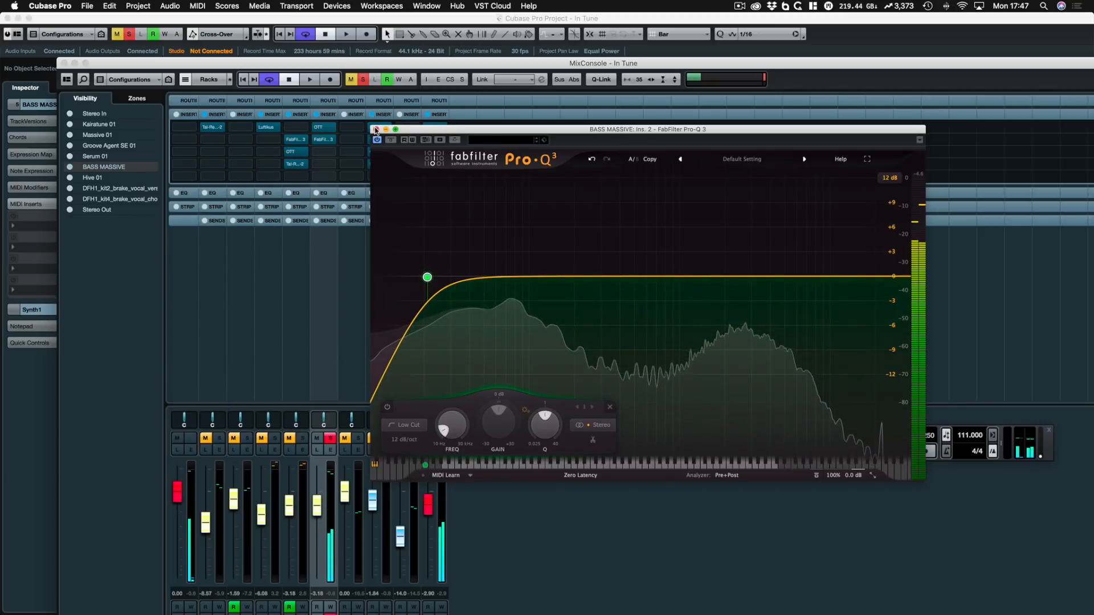
left_click(376, 129)
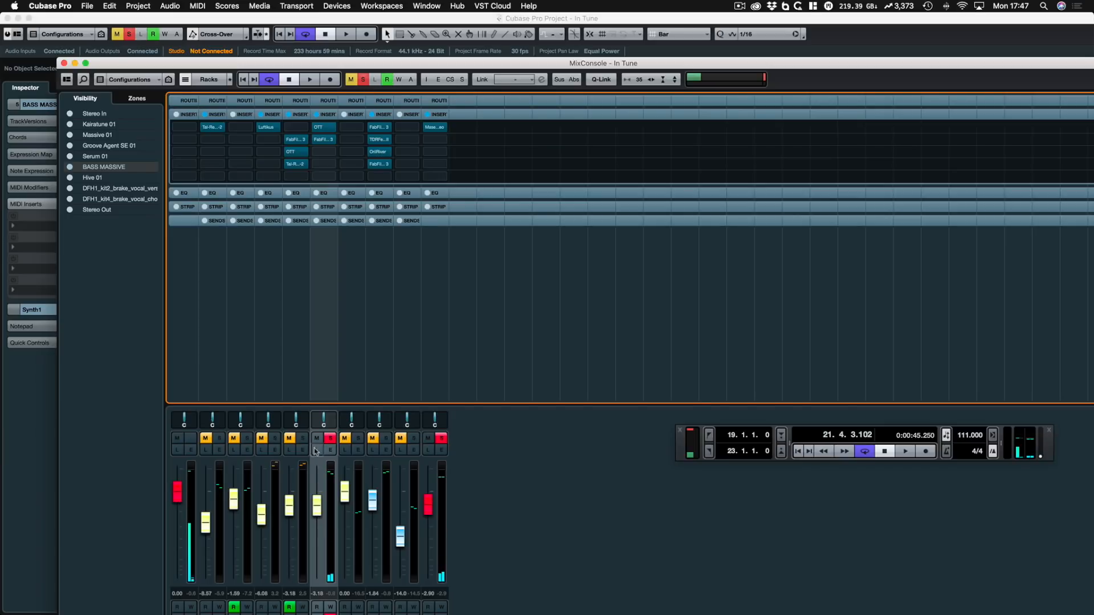
left_click(331, 439)
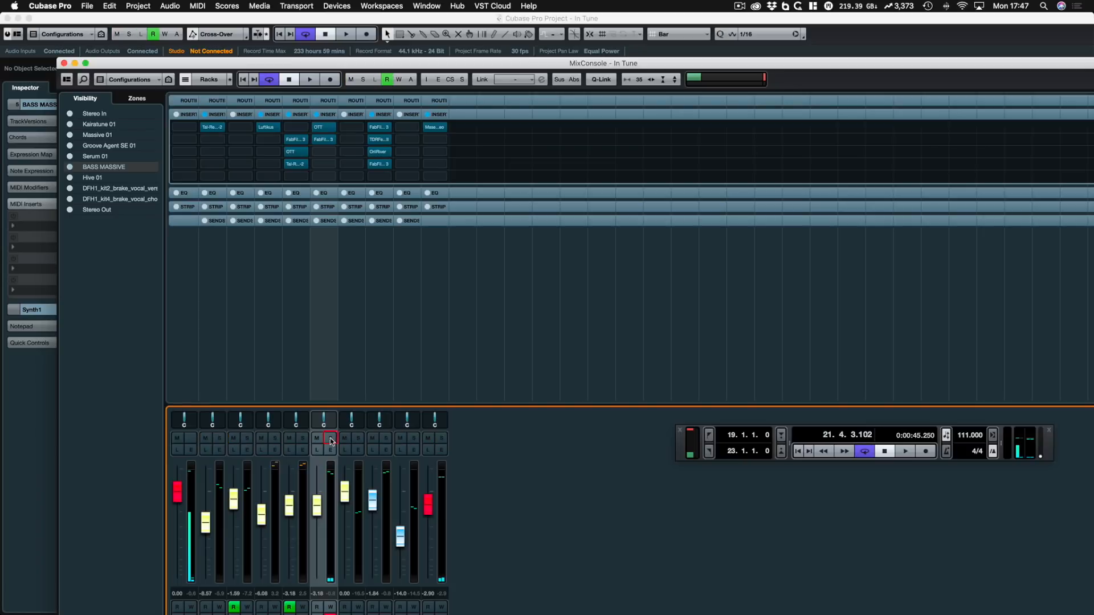
Play the full mix with the MixConsole moved aside, compare BASS MASSIVE with its inserts bypassed and active, and raise its fader slightly
mouse_move(321, 142)
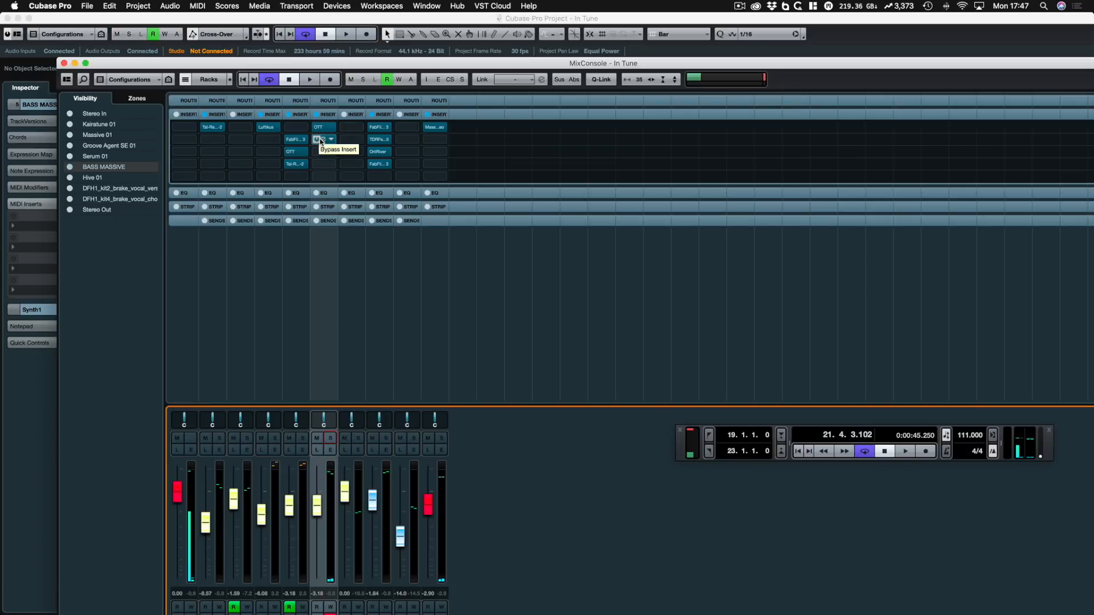
key("space")
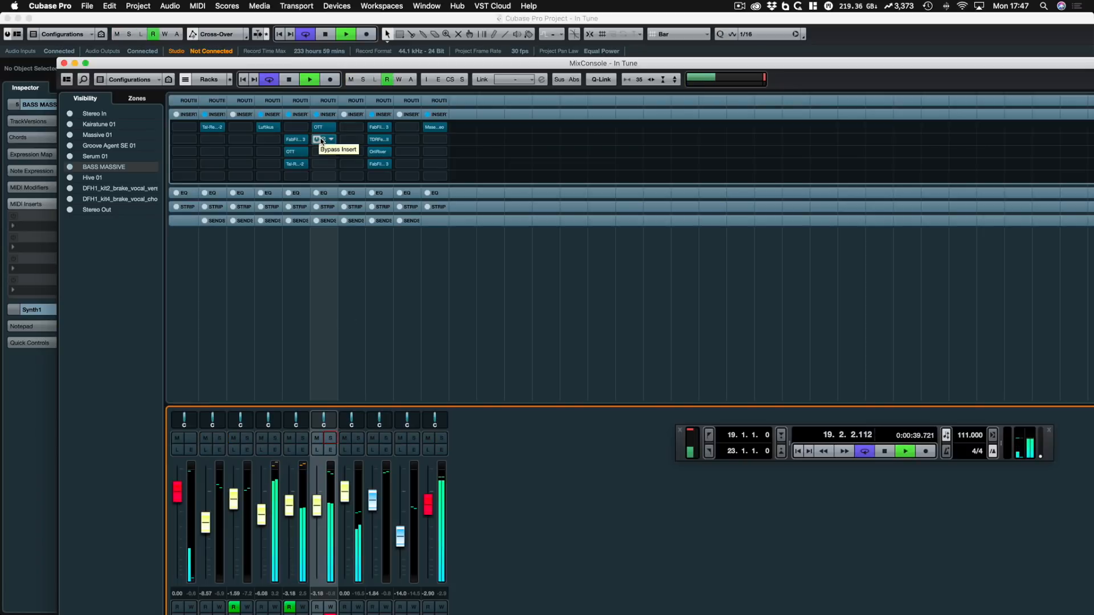
left_click_drag(137, 65, 671, 114)
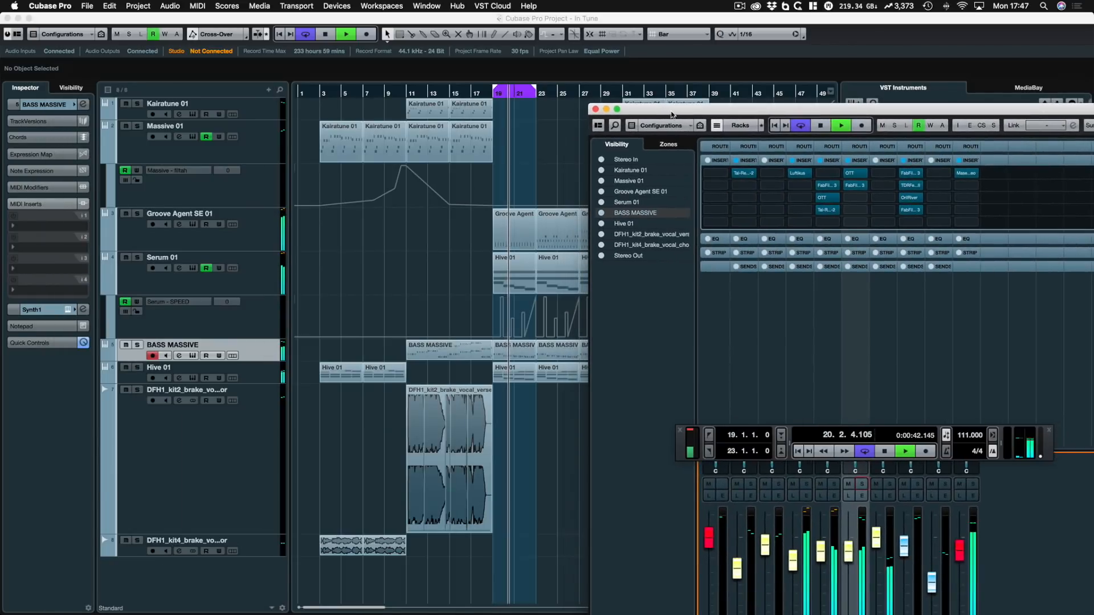
left_click(848, 161)
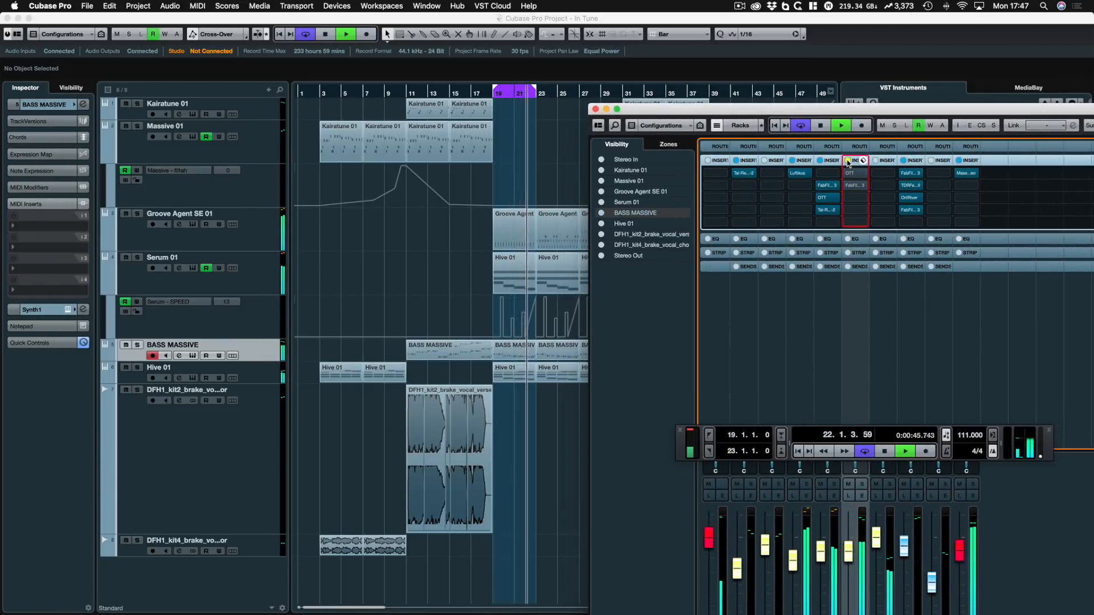
left_click(847, 161)
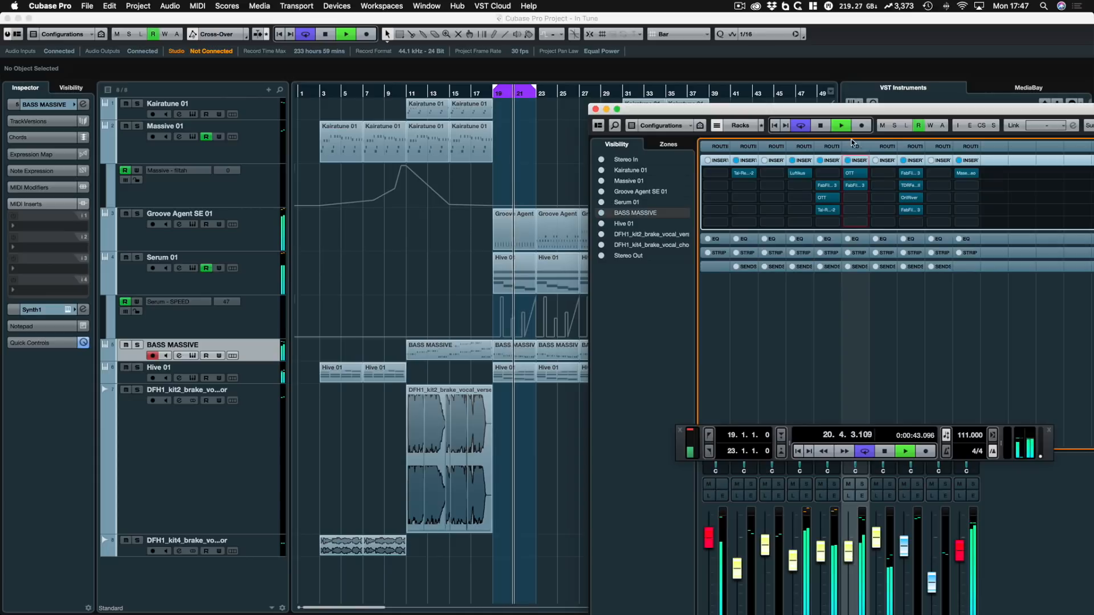
left_click_drag(848, 558, 852, 556)
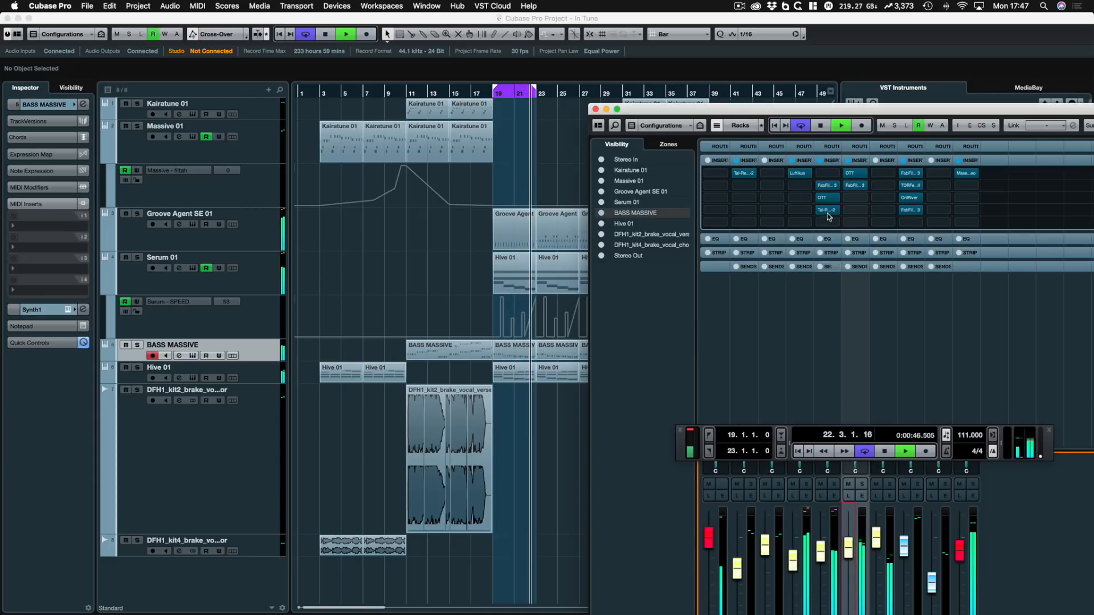
Set the bass OTT's depth to 62 %, time to 64 % and downward compression to 36 %, fine-tune its high-band gain and close it
left_click(854, 173)
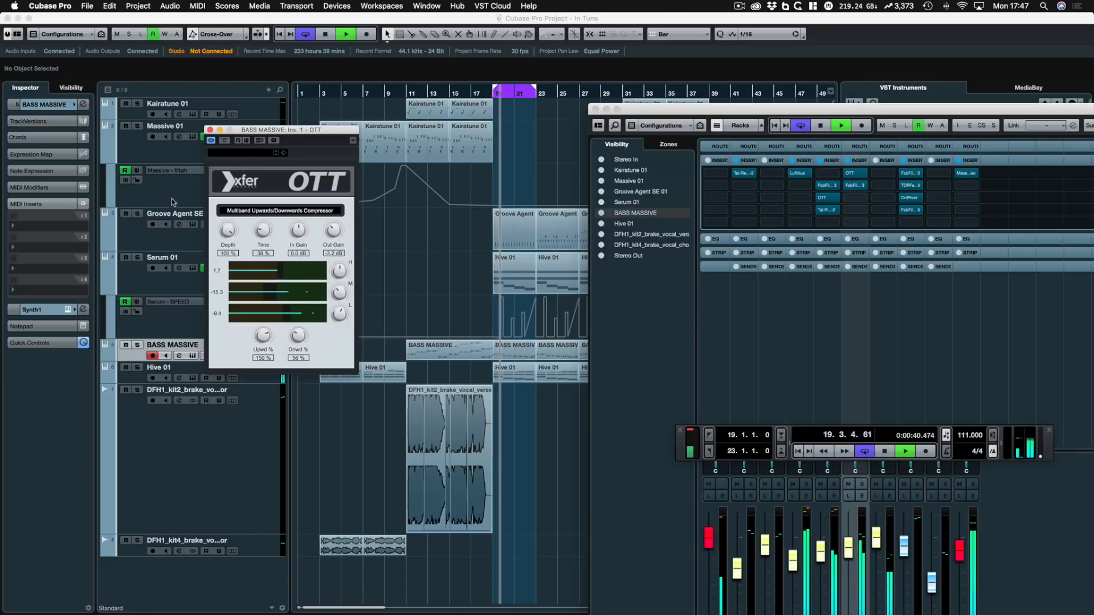
left_click_drag(227, 233, 230, 279)
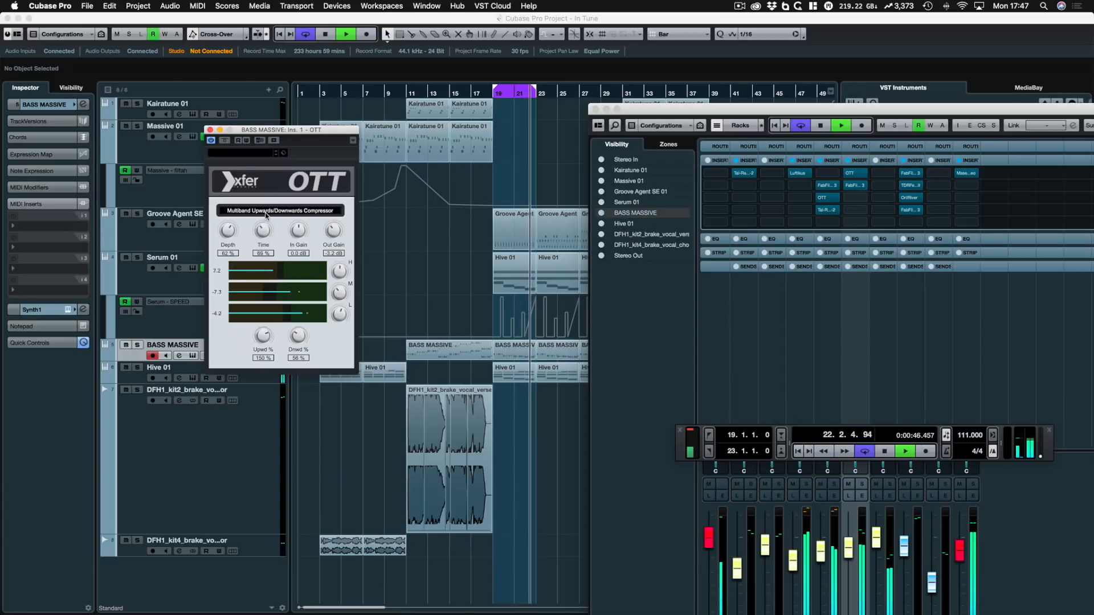
left_click_drag(298, 336, 297, 358)
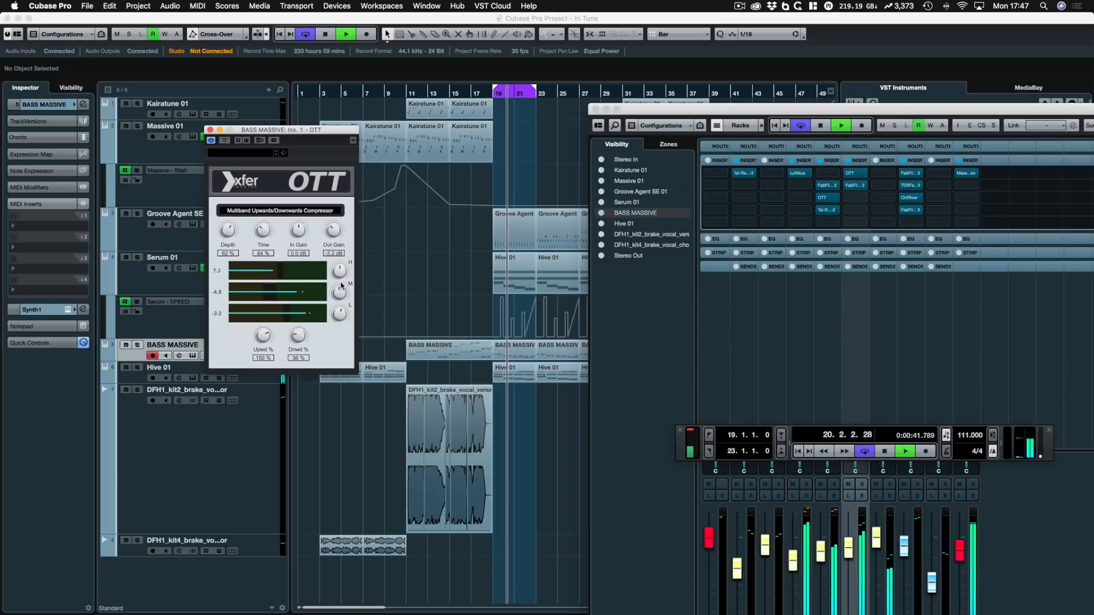
left_click_drag(343, 266, 342, 276)
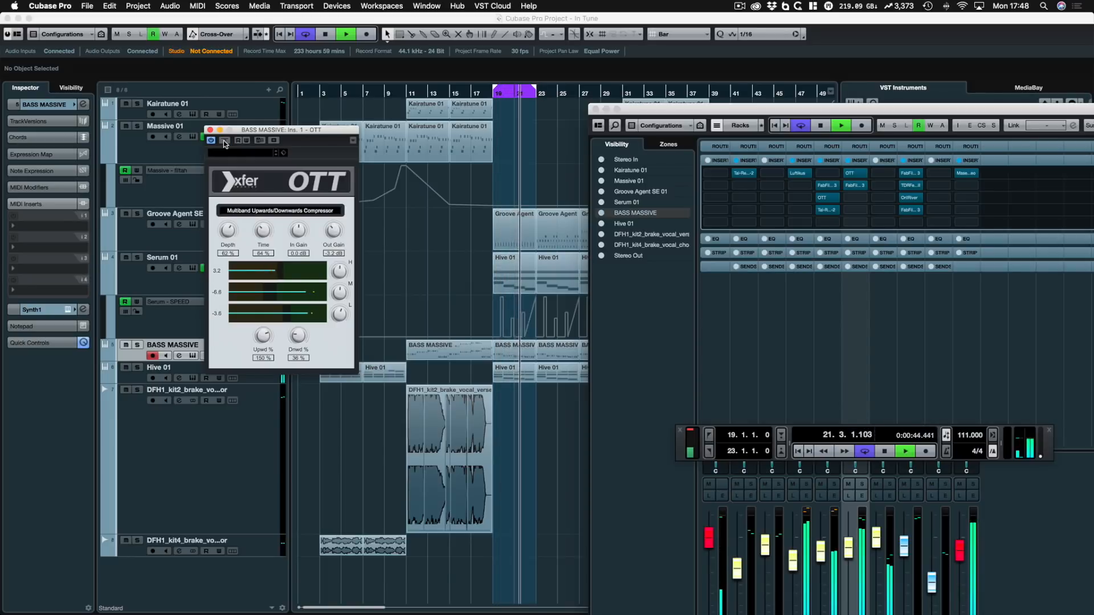
key("space")
left_click(210, 129)
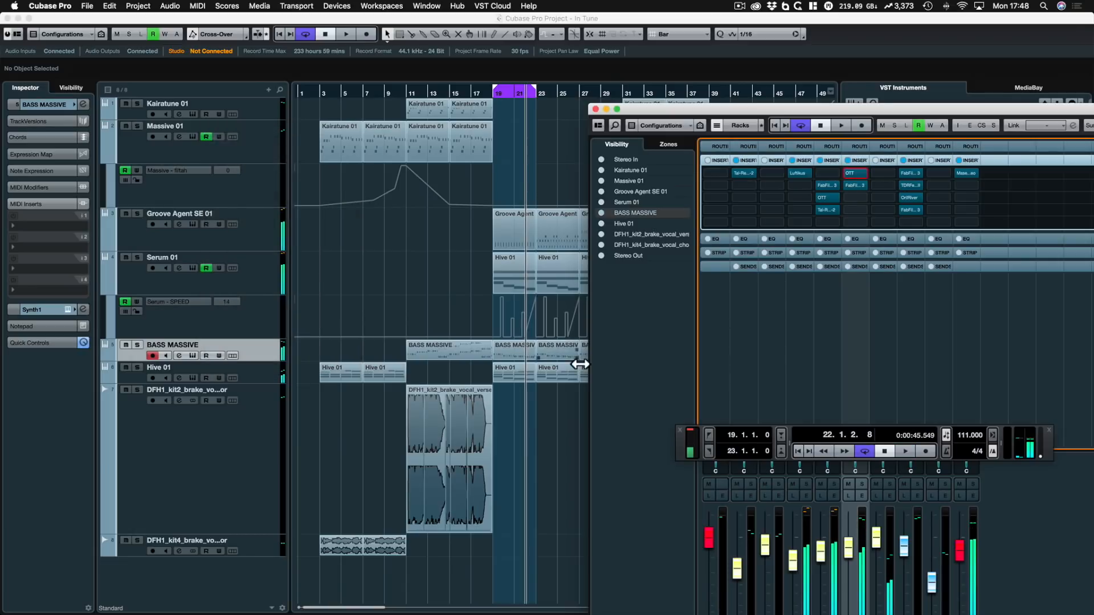
Replay the full mix and compare the retuned BASS MASSIVE with its insert rack bypassed and re-enabled
key("space")
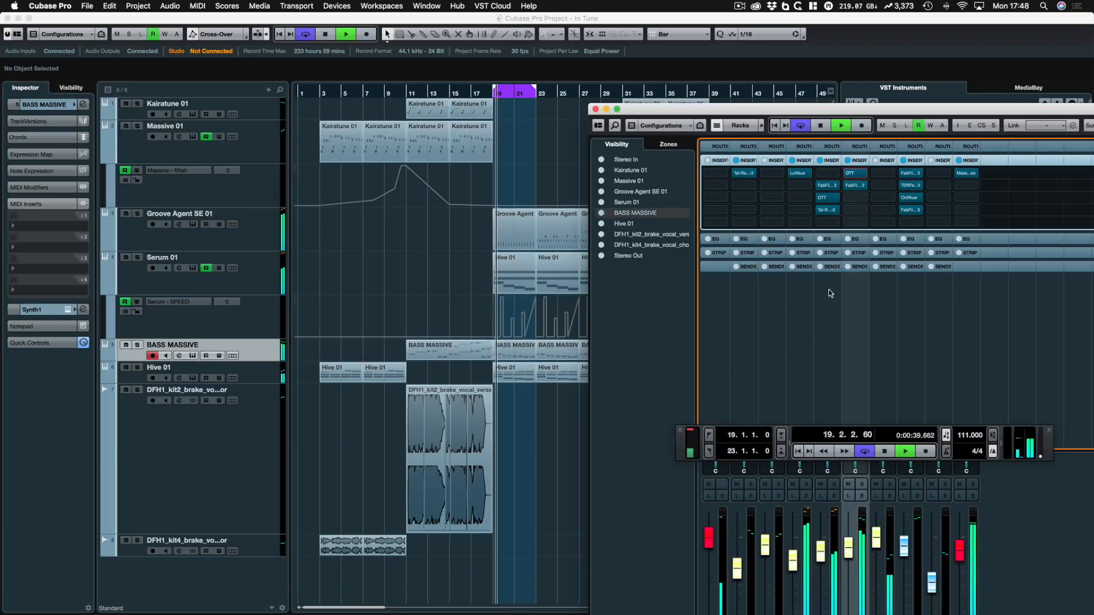
left_click(847, 161)
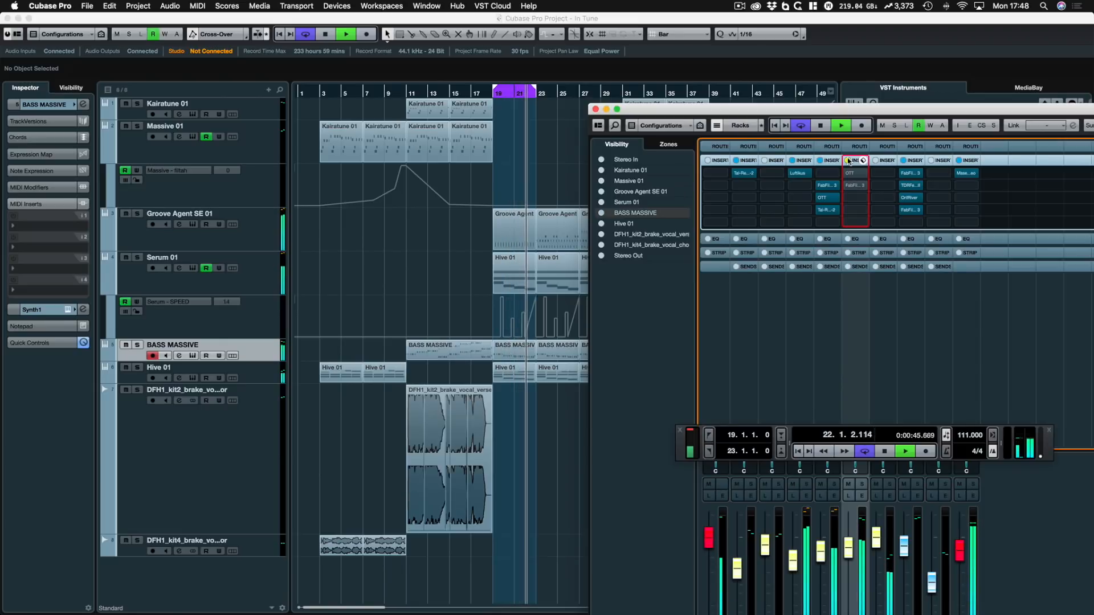
left_click(847, 160)
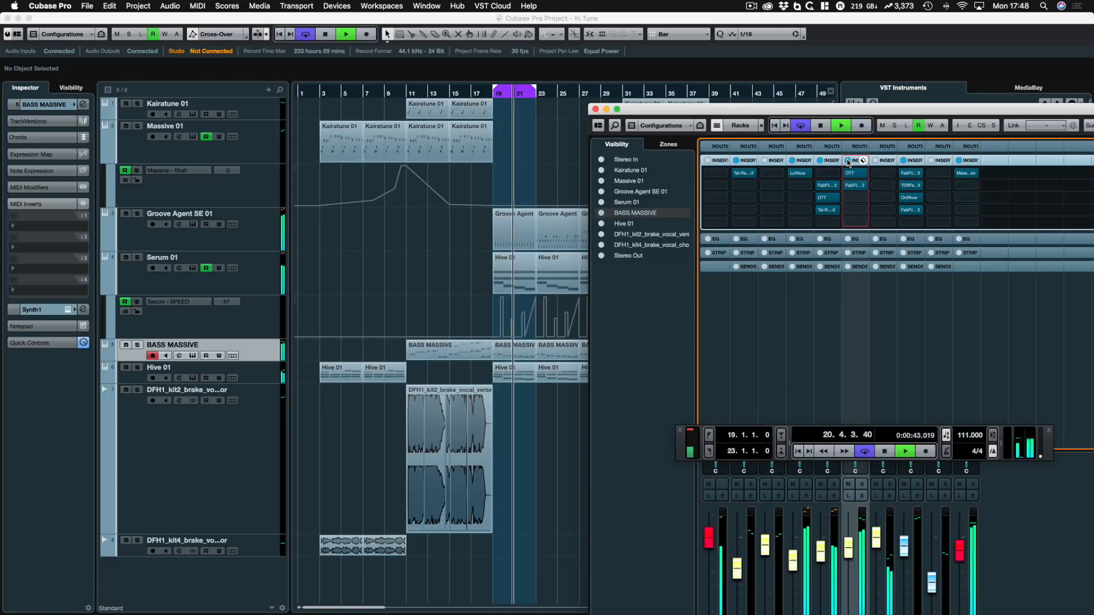
key("space")
Bring the project window in front of the MixConsole, and select and deselect the Serum 01 track's part at bar 19
left_click(525, 159)
left_click(522, 166)
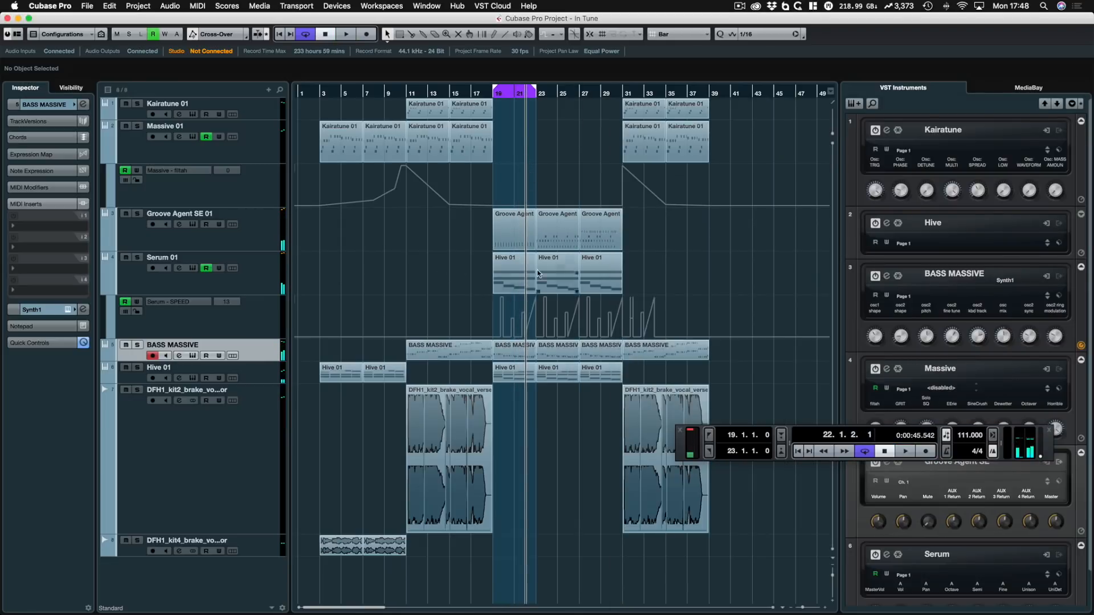
left_click(500, 264)
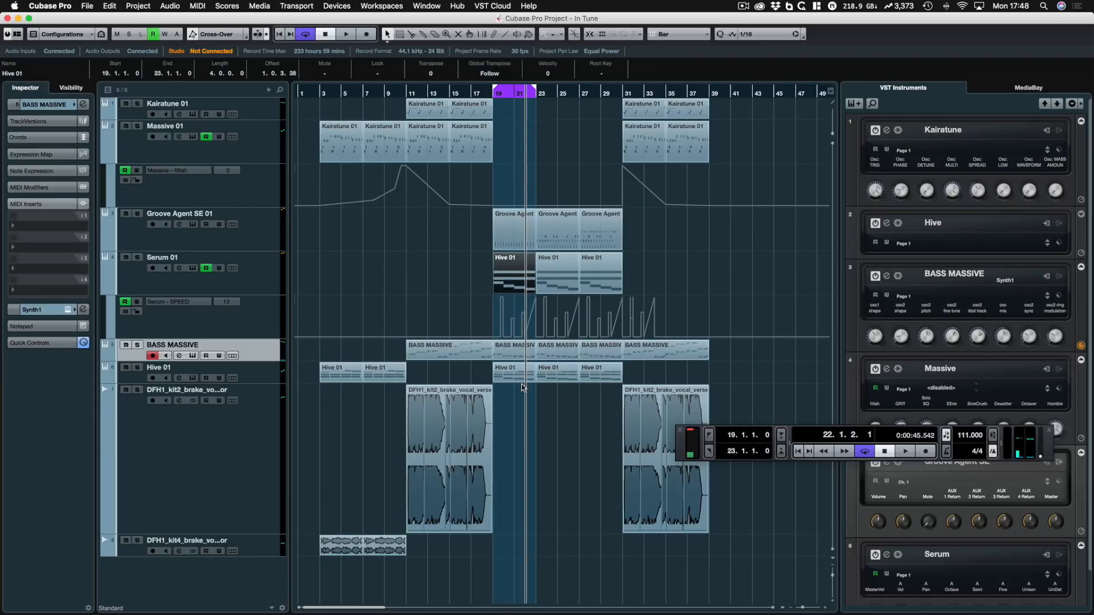
left_click(525, 400)
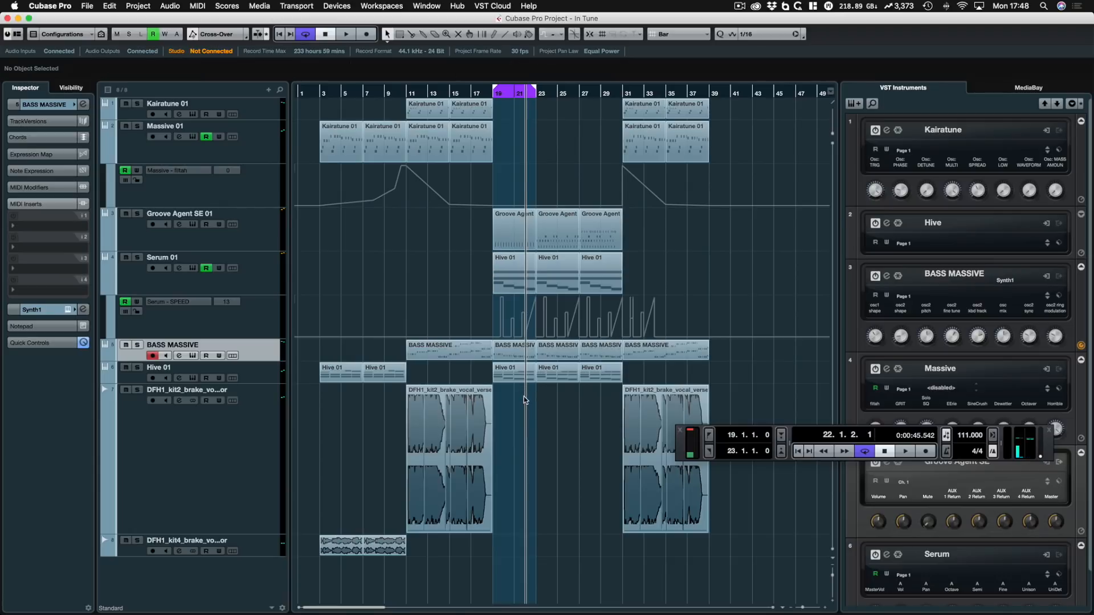